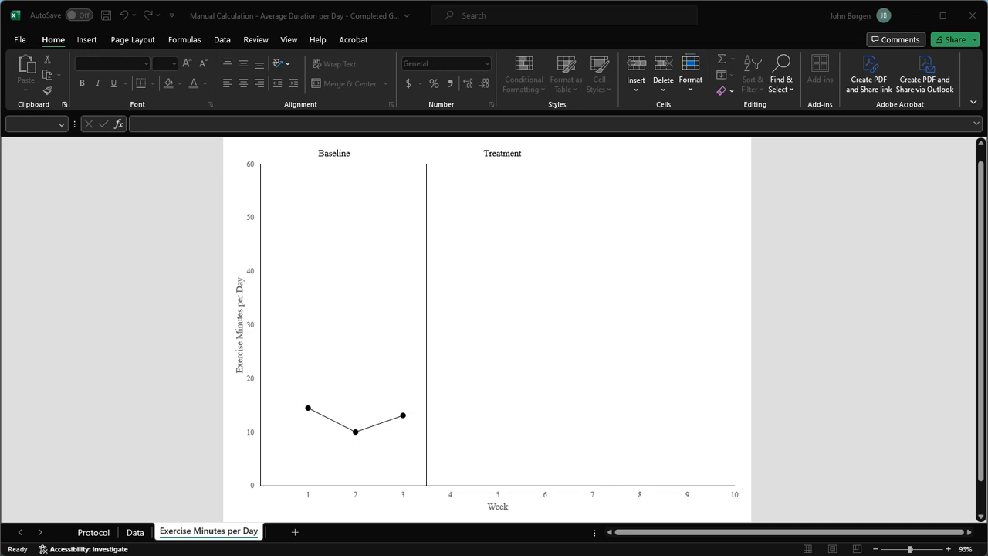
# Step: Review the weekly exercise records on the Data sheet and return to the Exercise Minutes per Day chart
pyautogui.click(135, 533)
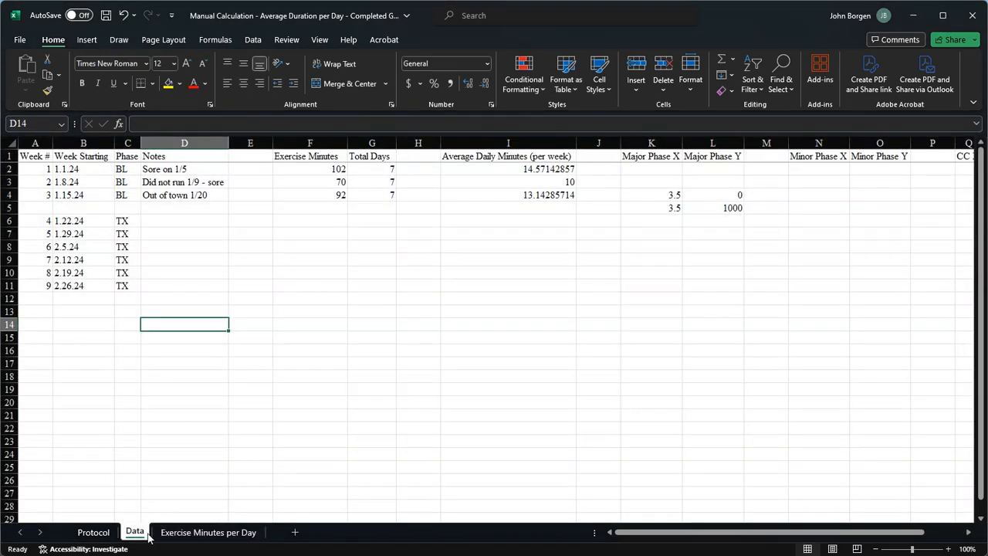
pyautogui.click(175, 535)
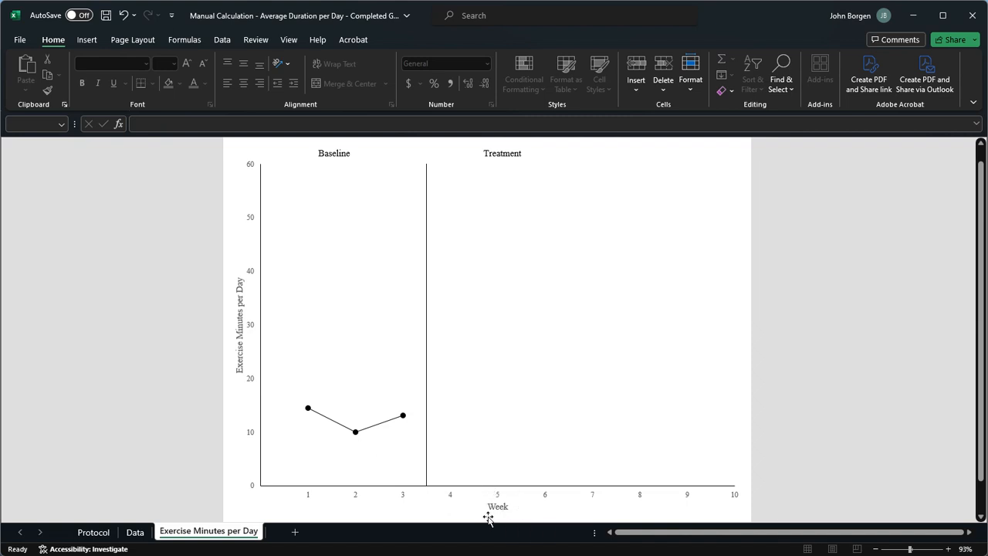
# Step: With the chart selected, draw an oval about 0.94" high and 1.49" wide over the Week axis title
pyautogui.click(82, 41)
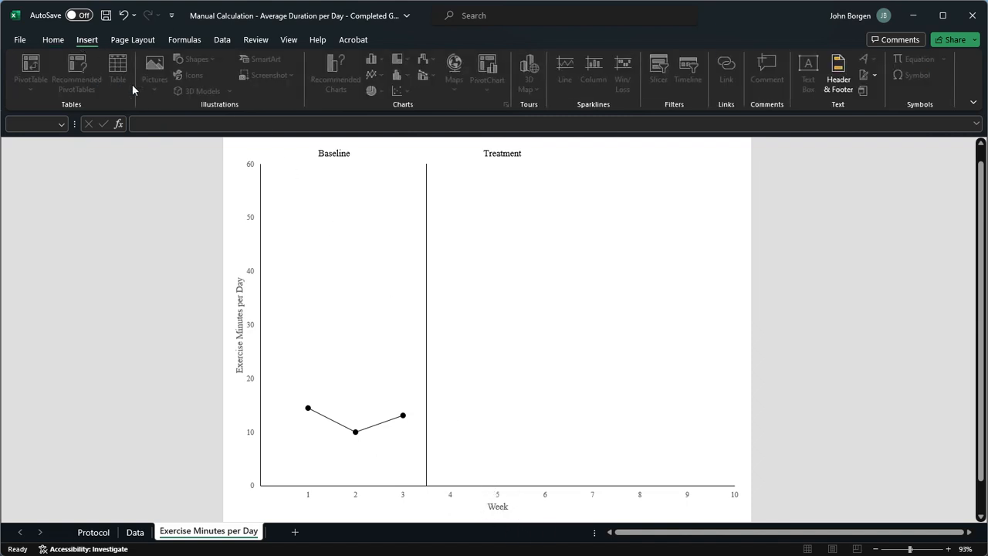
pyautogui.click(334, 505)
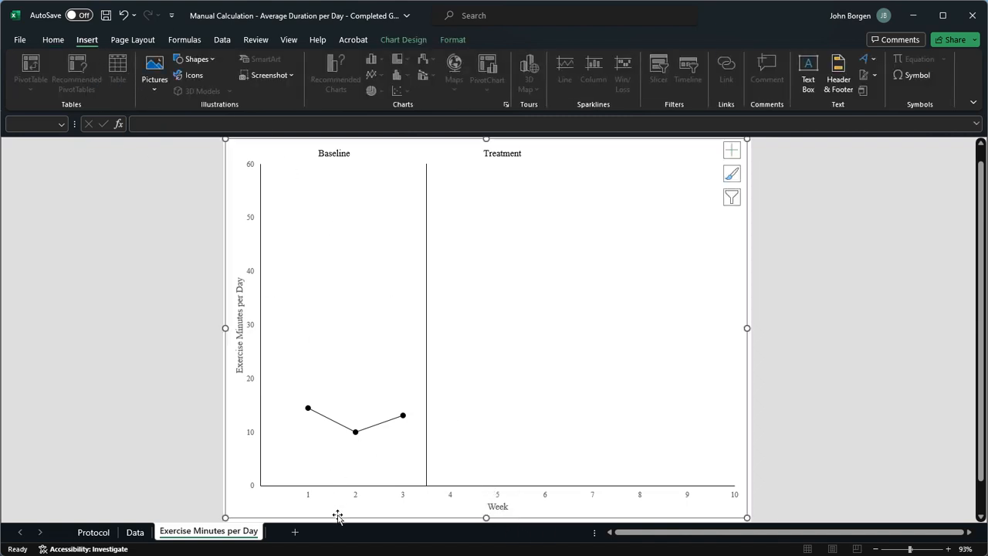
pyautogui.click(197, 58)
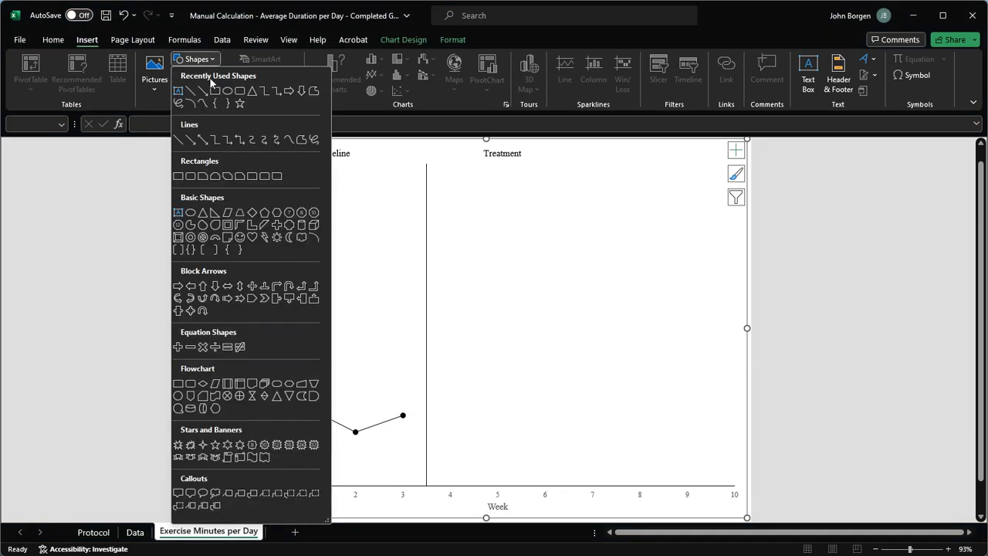
pyautogui.click(226, 89)
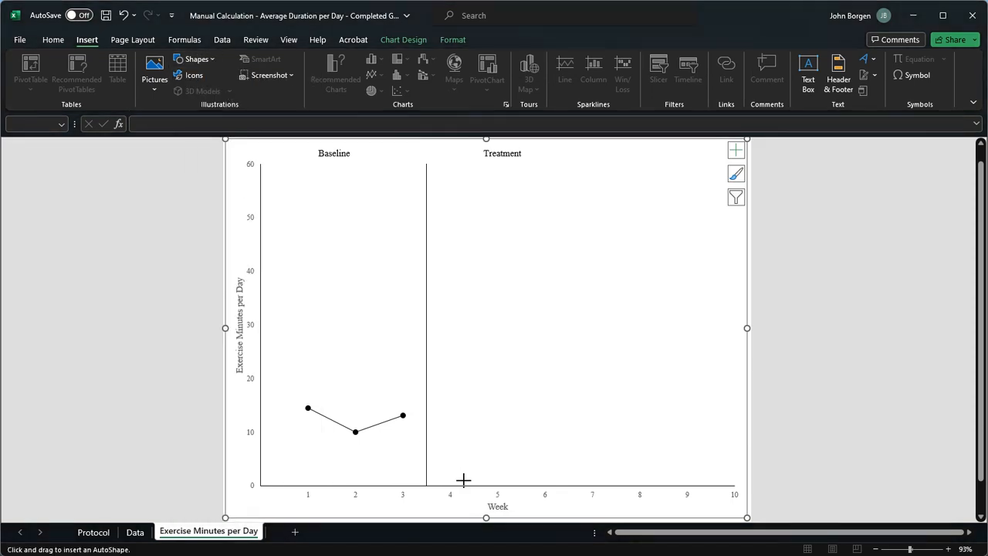
pyautogui.moveTo(461, 479); pyautogui.dragTo(547, 532)
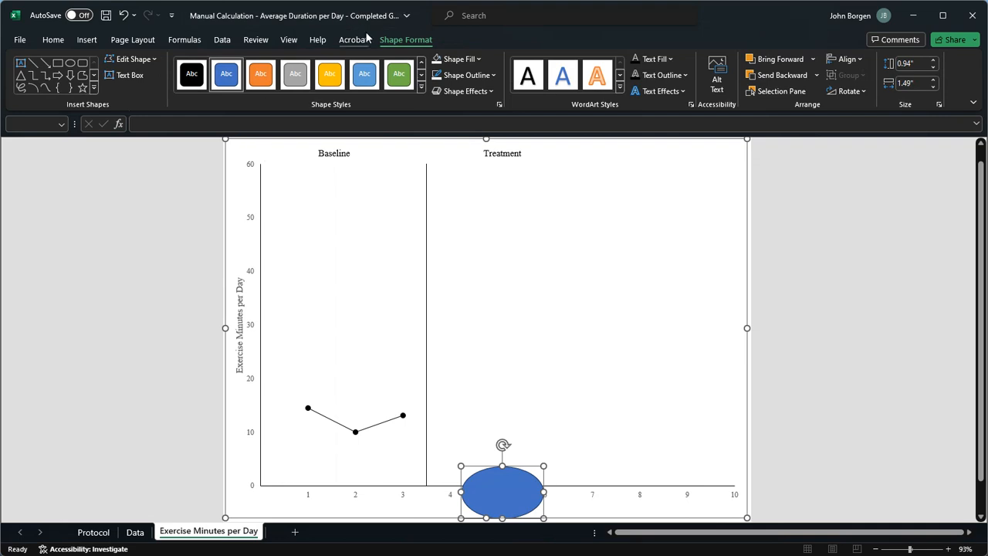
# Step: Set the oval to No Fill and shrink it to about 0.46" by 1.19" around the Week axis title
pyautogui.click(478, 60)
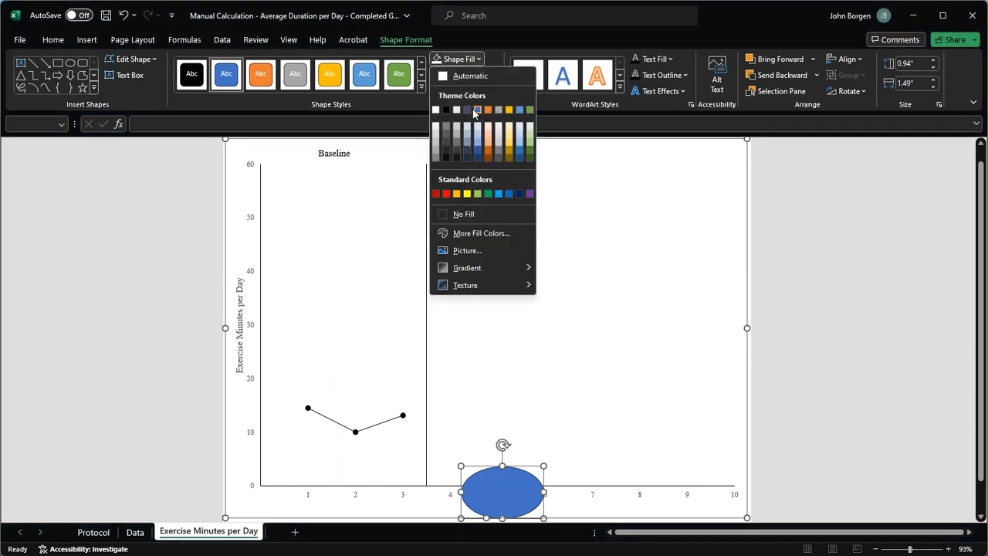
pyautogui.click(468, 214)
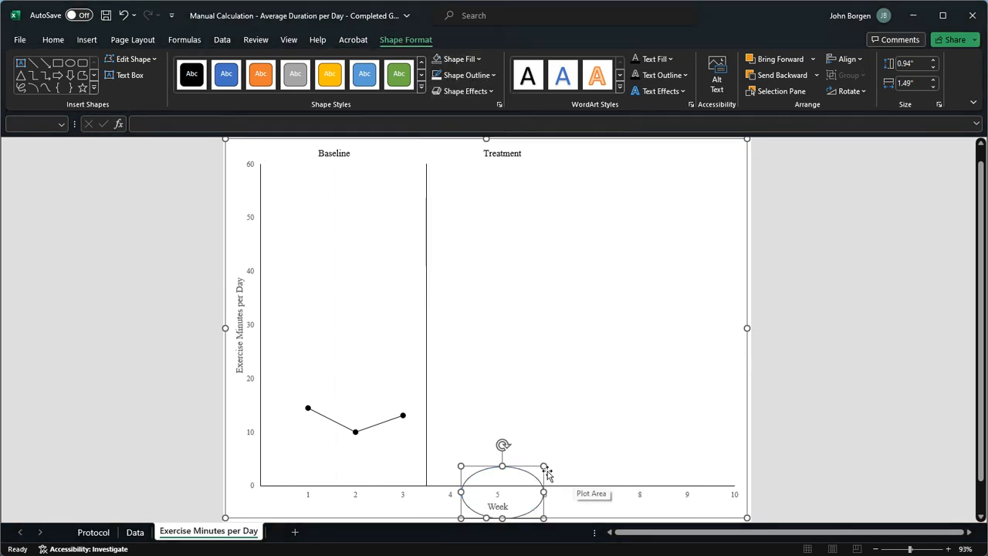
pyautogui.moveTo(545, 466); pyautogui.dragTo(527, 494)
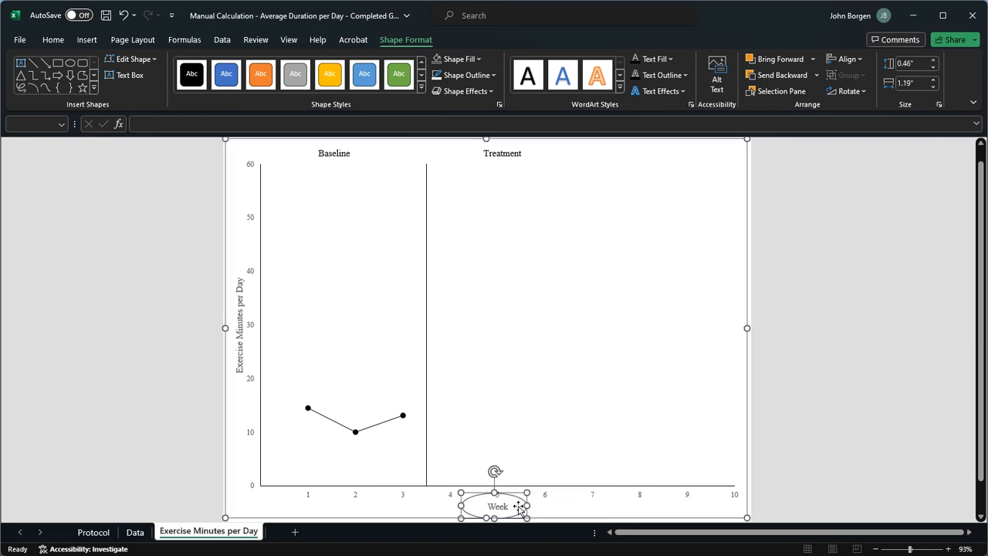
# Step: Move the oval from the Week title to the chart's edge above week 10, between 10 and 20 minutes
pyautogui.click(484, 507)
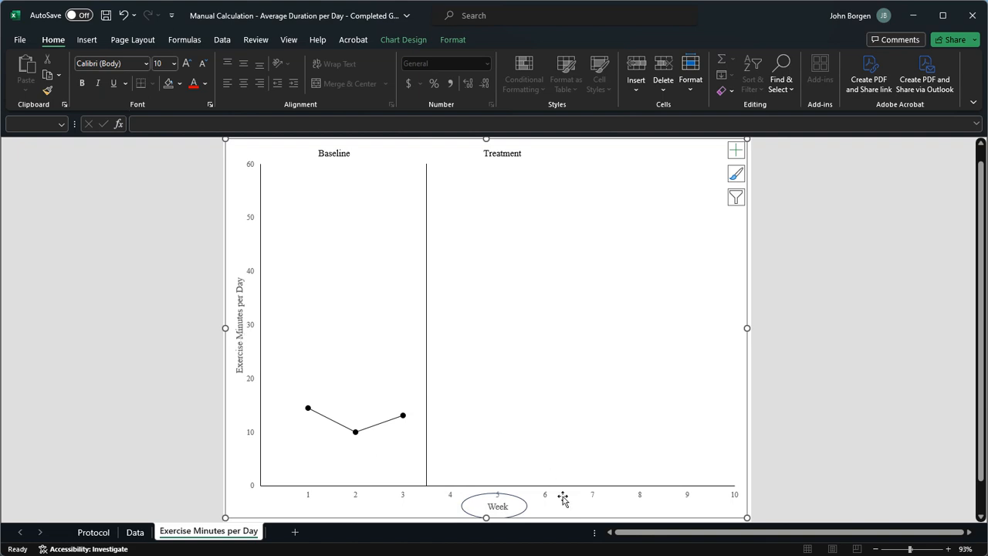
pyautogui.click(484, 505)
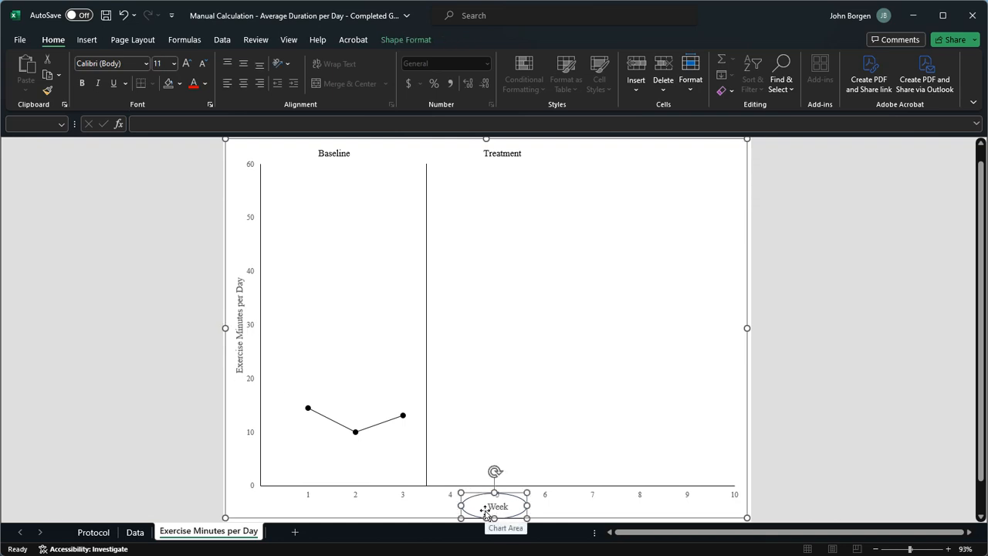
pyautogui.moveTo(476, 497); pyautogui.dragTo(708, 398)
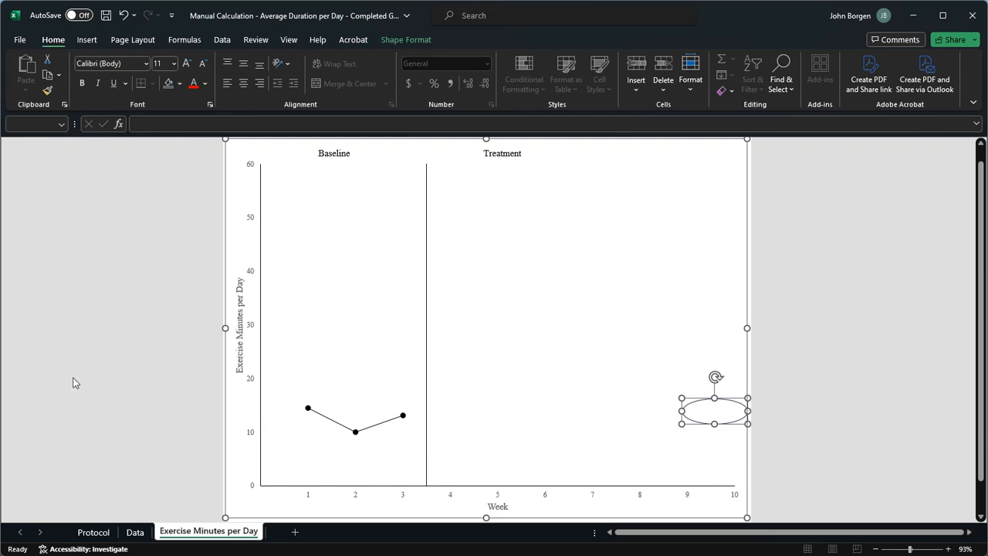
pyautogui.click(170, 349)
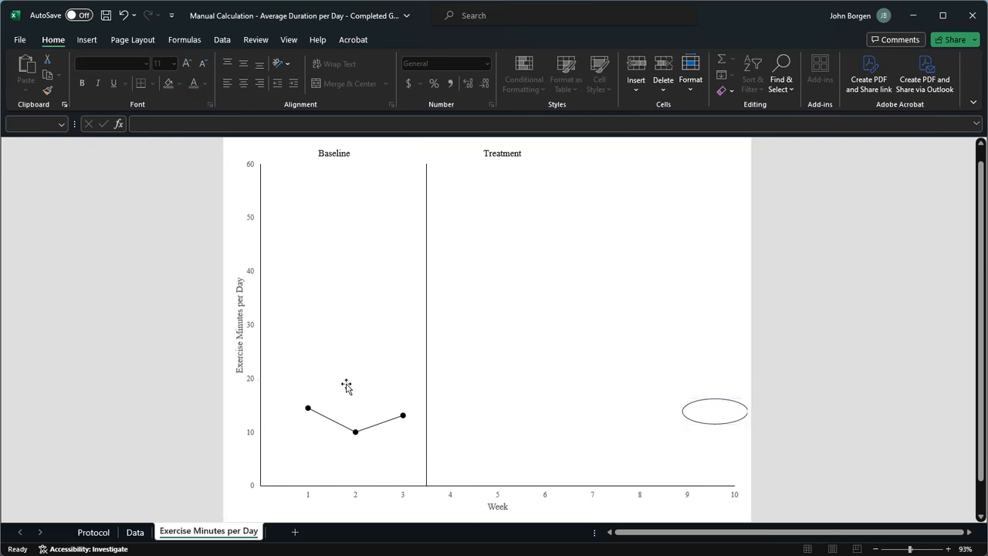
# Step: Select the text box holding the Baseline and Treatment labels to check its extent inside the chart
pyautogui.click(368, 160)
pyautogui.click(335, 164)
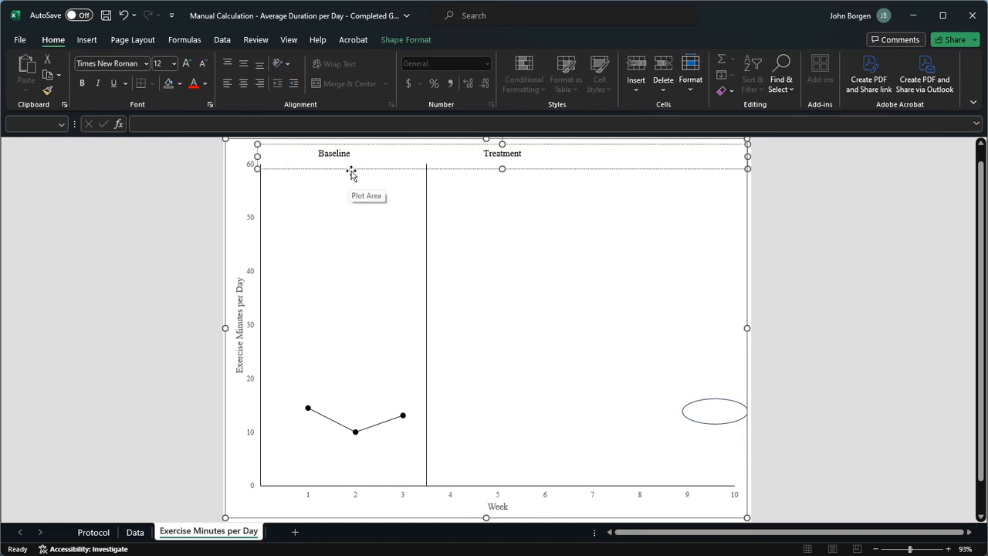
pyautogui.click(200, 192)
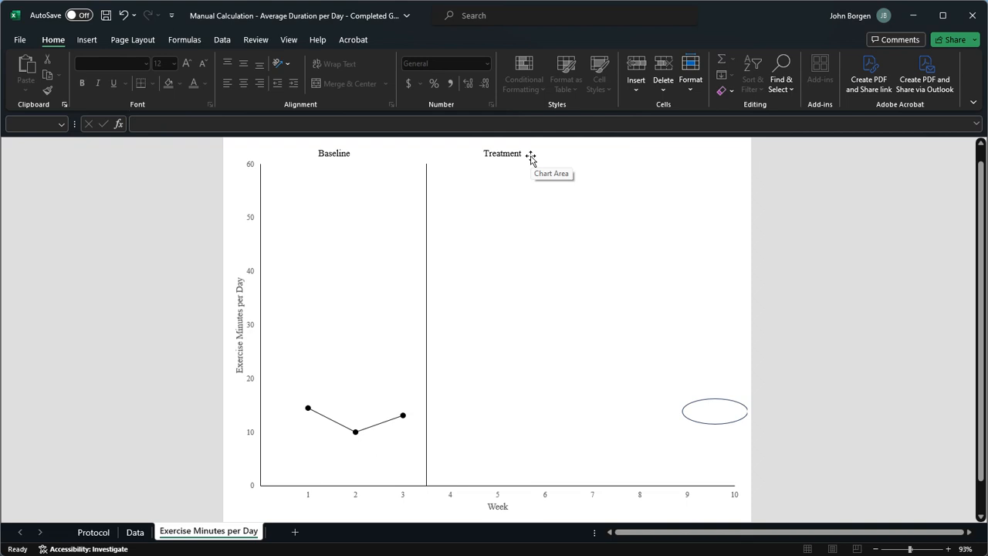
pyautogui.click(722, 437)
pyautogui.moveTo(724, 445); pyautogui.dragTo(725, 447)
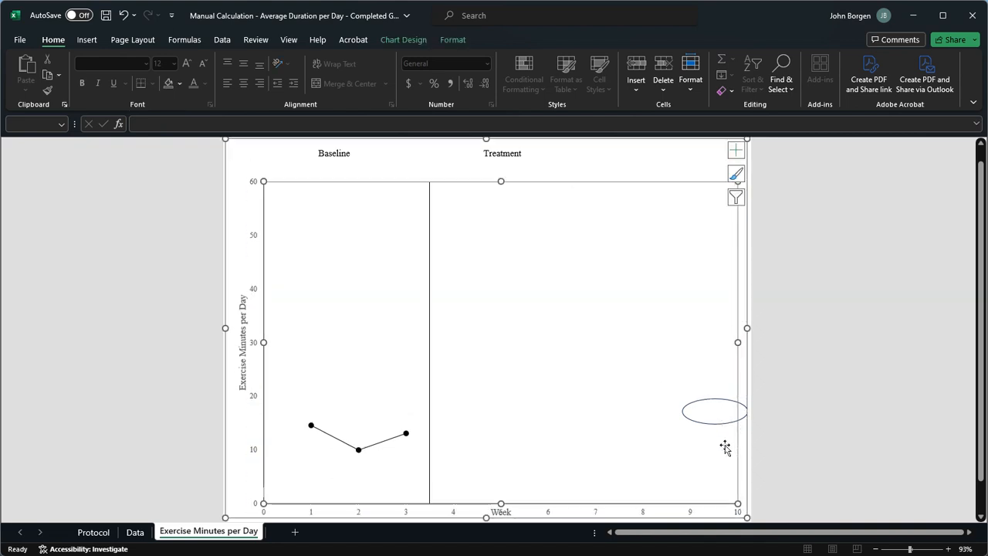
pyautogui.click(741, 405)
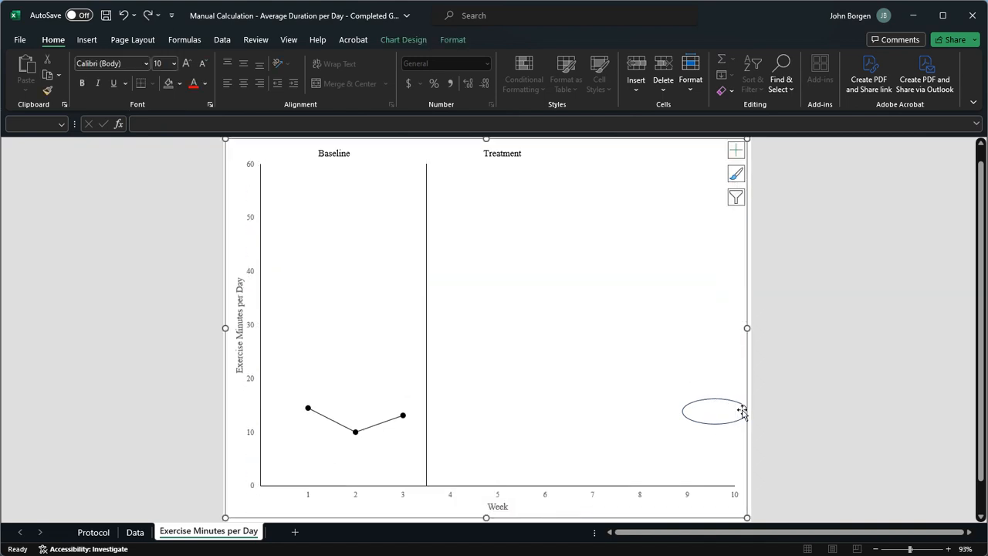
# Step: Select the unfilled oval above week 10 and delete it from the chart
pyautogui.click(740, 421)
pyautogui.click(716, 406)
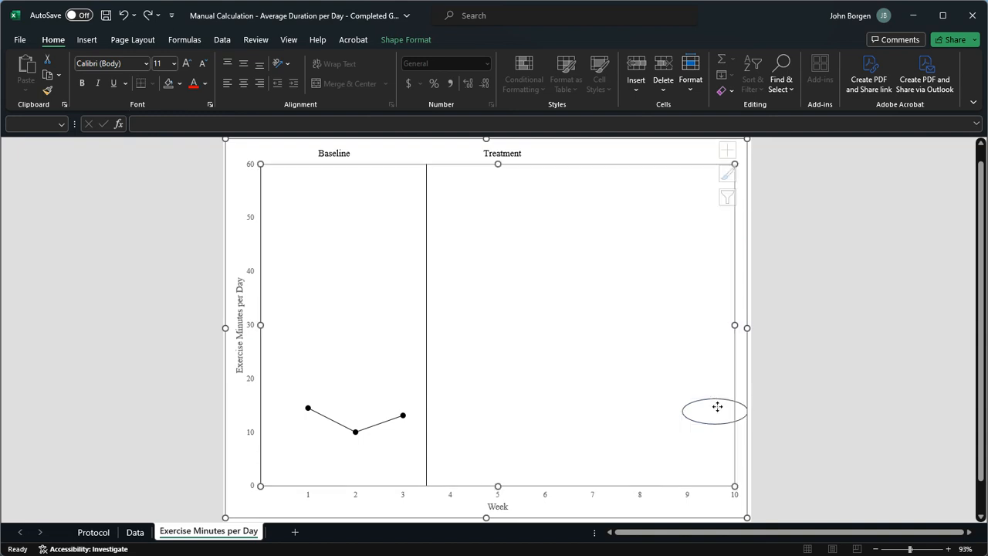
pyautogui.moveTo(717, 406); pyautogui.dragTo(723, 423)
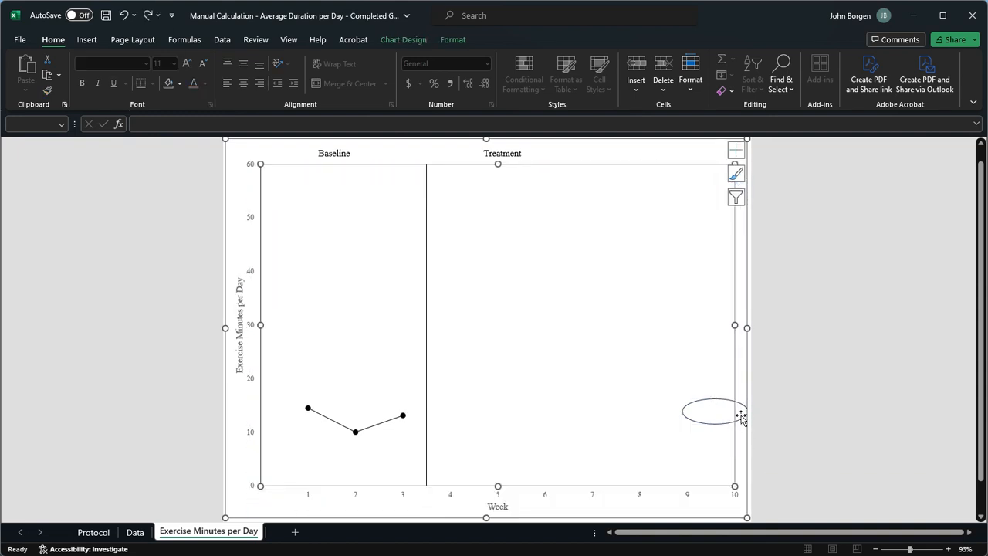
pyautogui.click(741, 417)
pyautogui.click(742, 420)
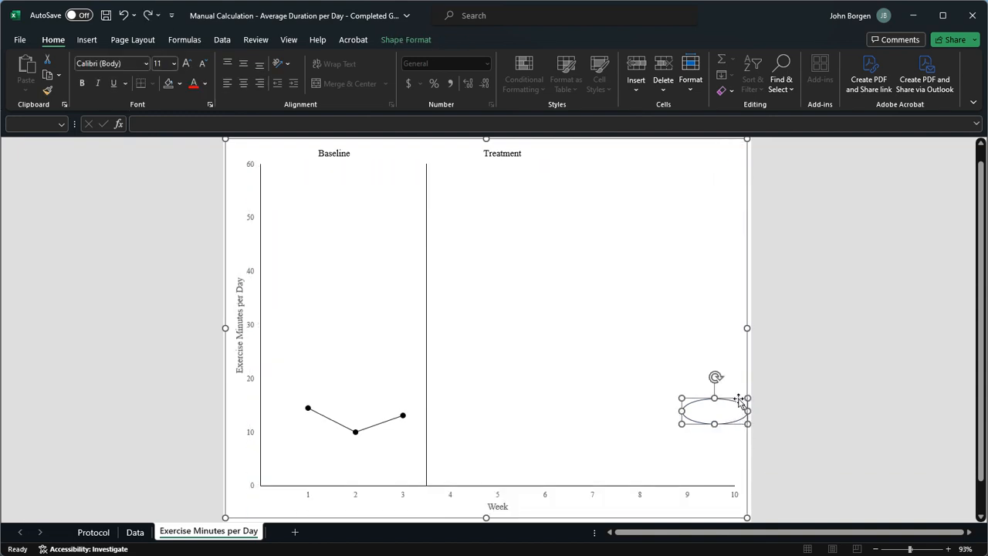
pyautogui.moveTo(738, 399); pyautogui.dragTo(751, 489)
pyautogui.press('Delete')
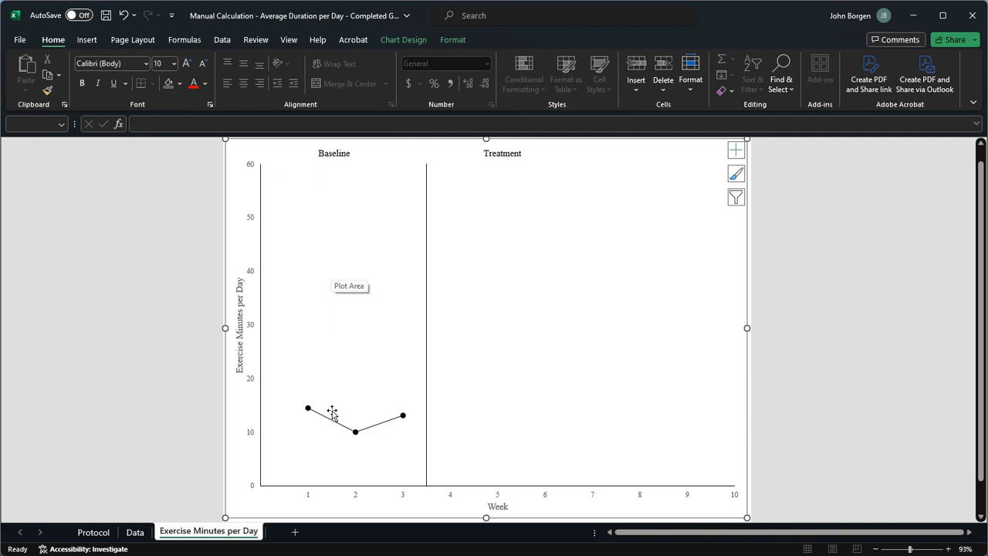
# Step: Draw a line arrow about 2.29" wide and 0.1" high through the baseline points, ending just before the phase line
pyautogui.moveTo(310, 414)
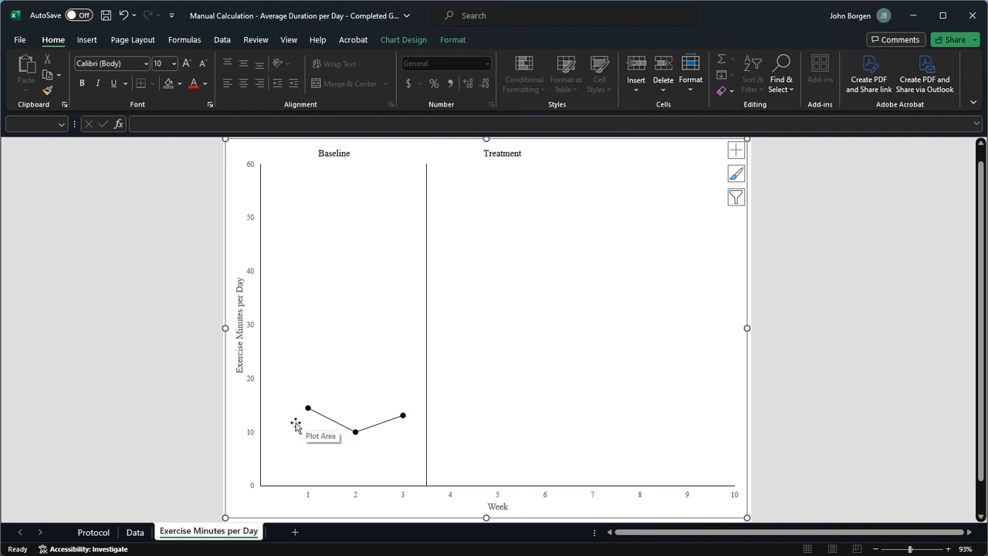
pyautogui.click(85, 41)
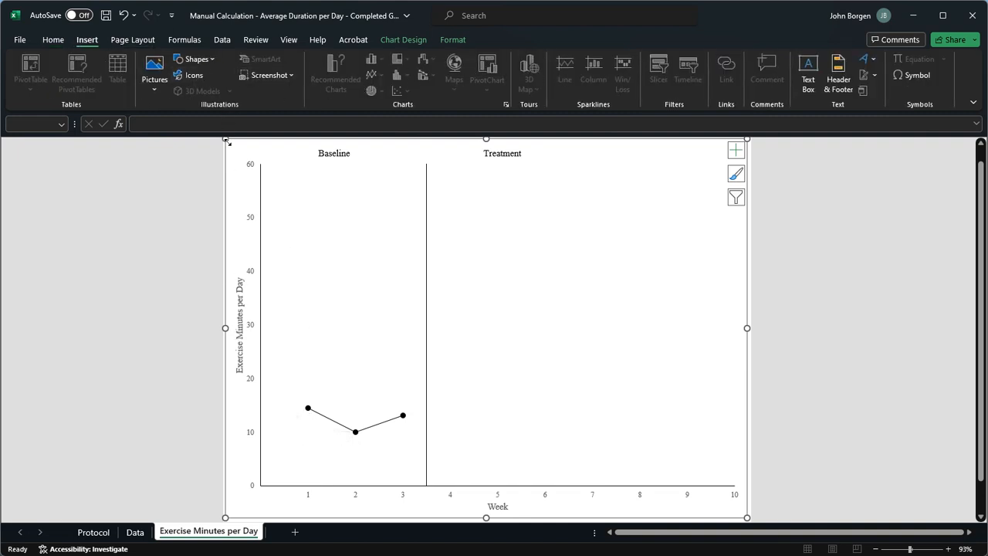
pyautogui.click(205, 64)
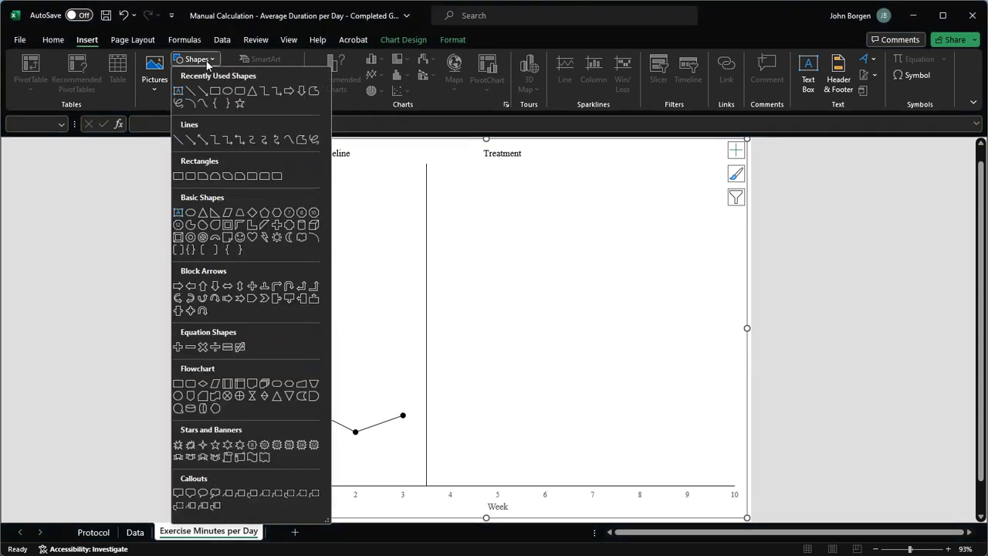
pyautogui.click(190, 139)
pyautogui.moveTo(294, 413); pyautogui.dragTo(420, 424)
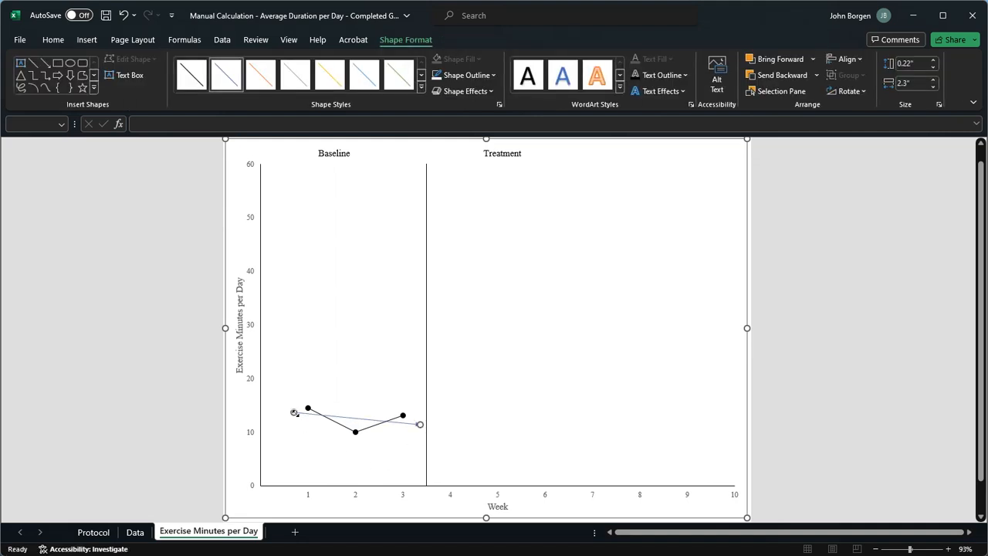
pyautogui.moveTo(294, 413); pyautogui.dragTo(294, 419)
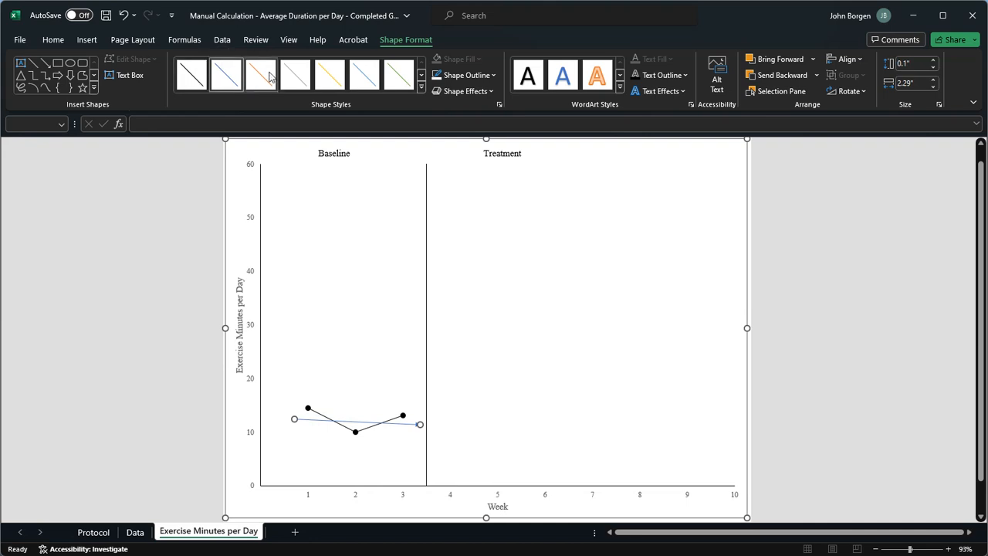
# Step: Try the black line style on the trend arrow, and settle on the orange one
pyautogui.click(191, 75)
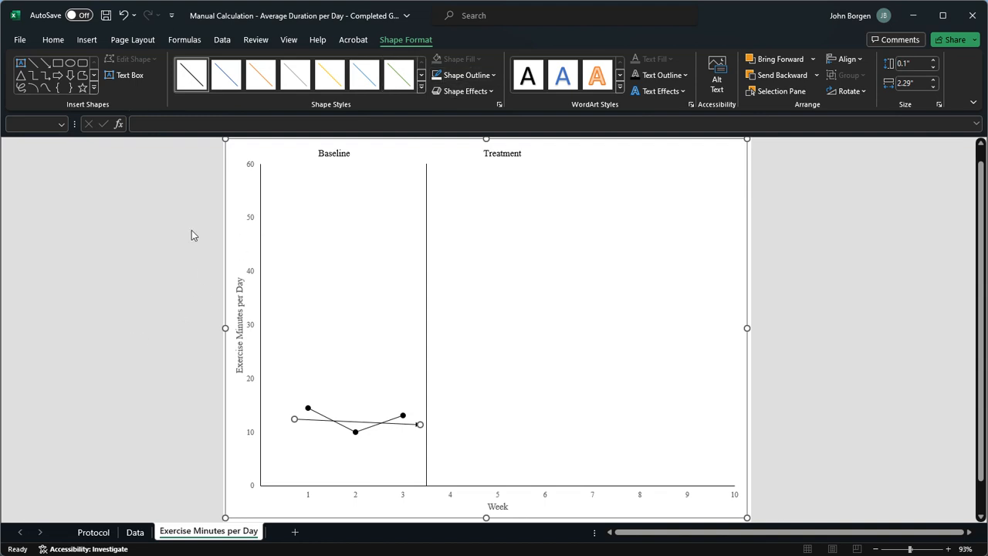
pyautogui.click(258, 77)
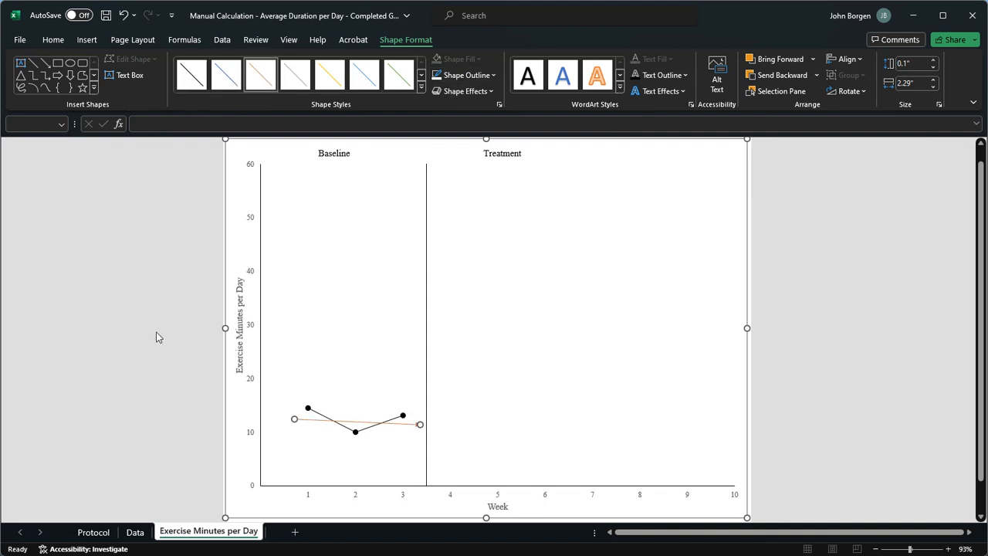
pyautogui.click(101, 346)
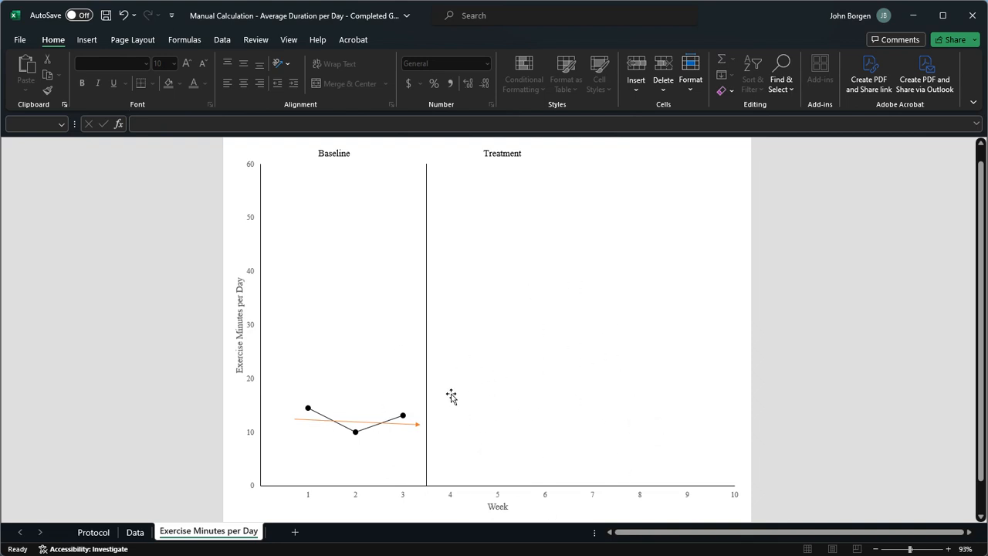
# Step: Extend the orange trend arrow across the treatment phase to just past week 8, about 6.58" wide and 0.33" high
pyautogui.click(414, 425)
pyautogui.moveTo(419, 424); pyautogui.dragTo(656, 437)
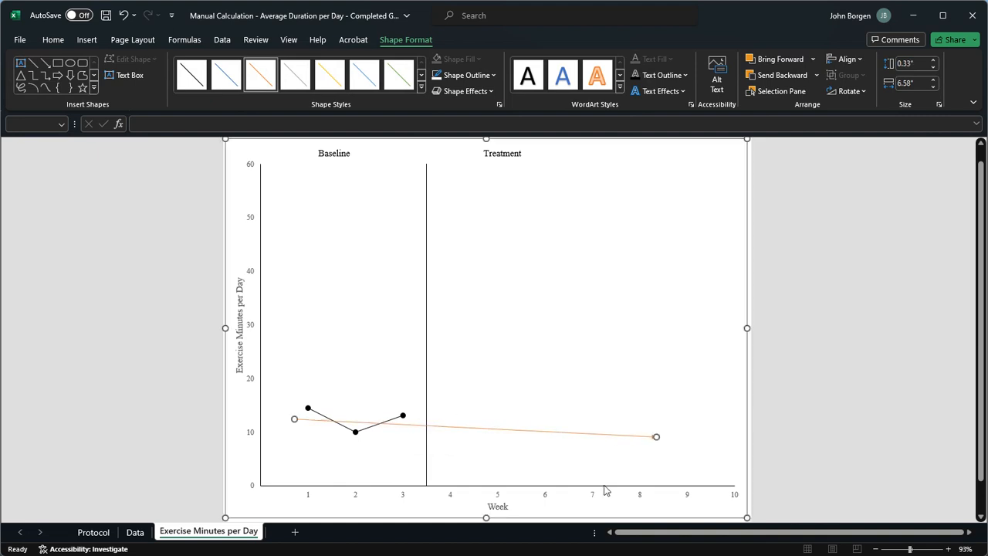
pyautogui.click(26, 374)
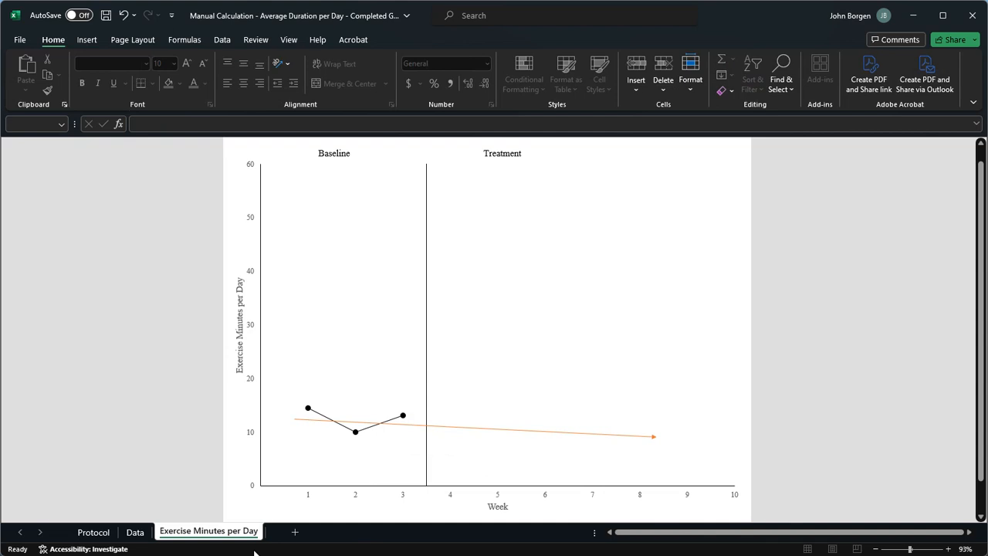
# Step: Delete the orange trend arrow from the chart
pyautogui.click(484, 429)
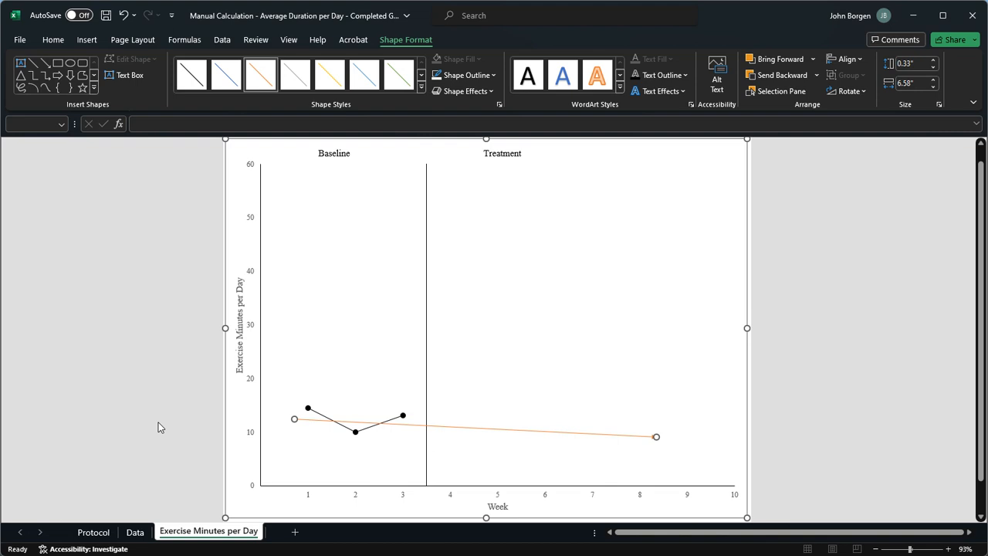
pyautogui.press('Delete')
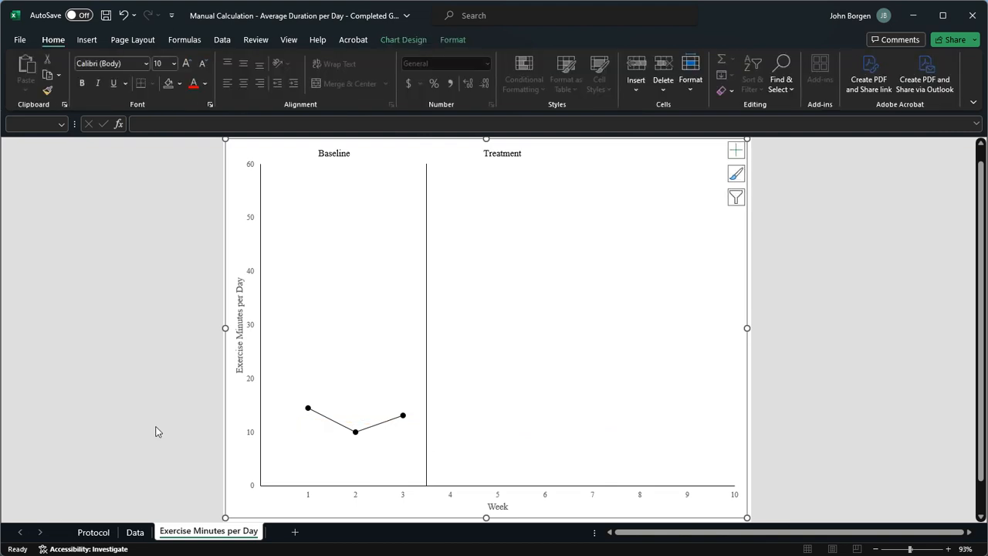
pyautogui.click(343, 472)
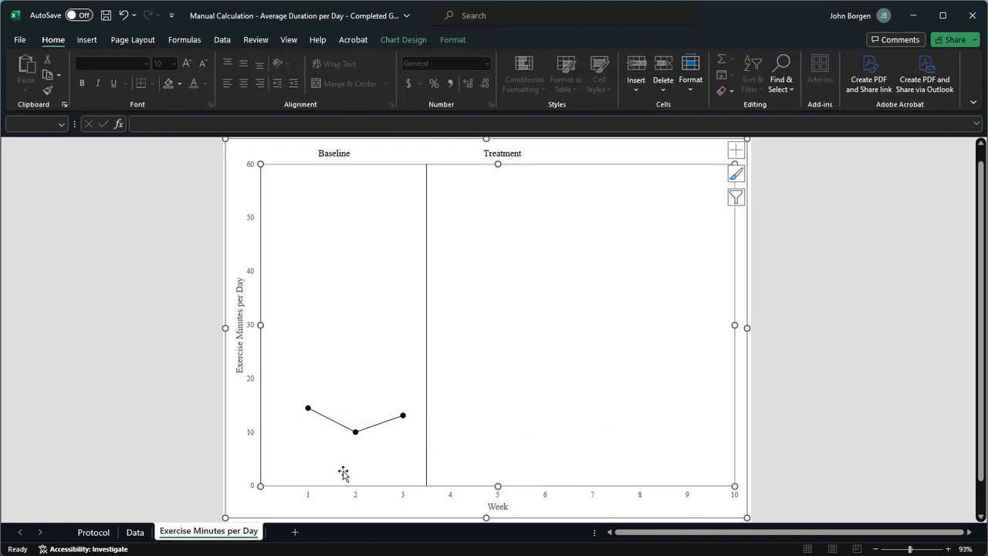
# Step: Open the Data sheet and review the baseline notes for weeks 1 to 3 in D2:D4
pyautogui.click(256, 503)
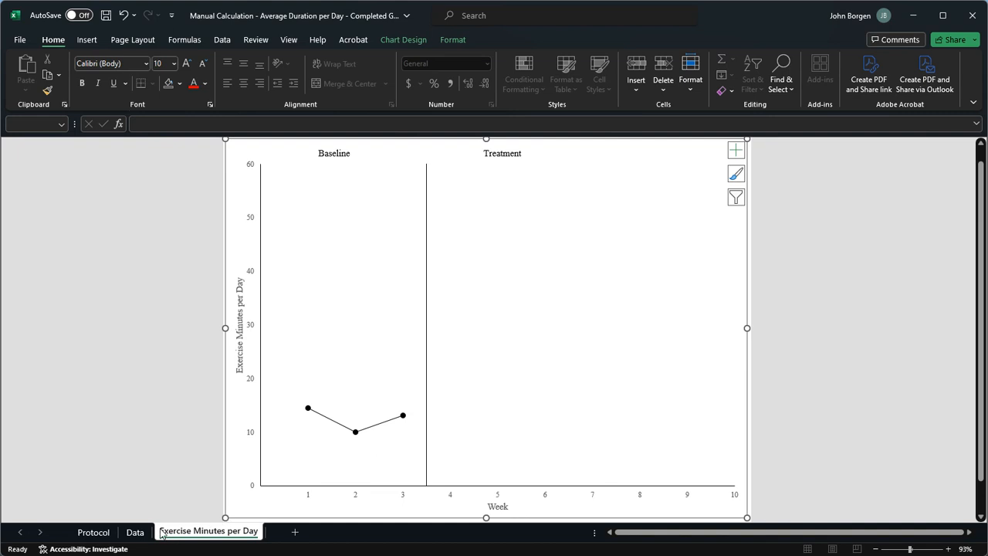
pyautogui.click(136, 532)
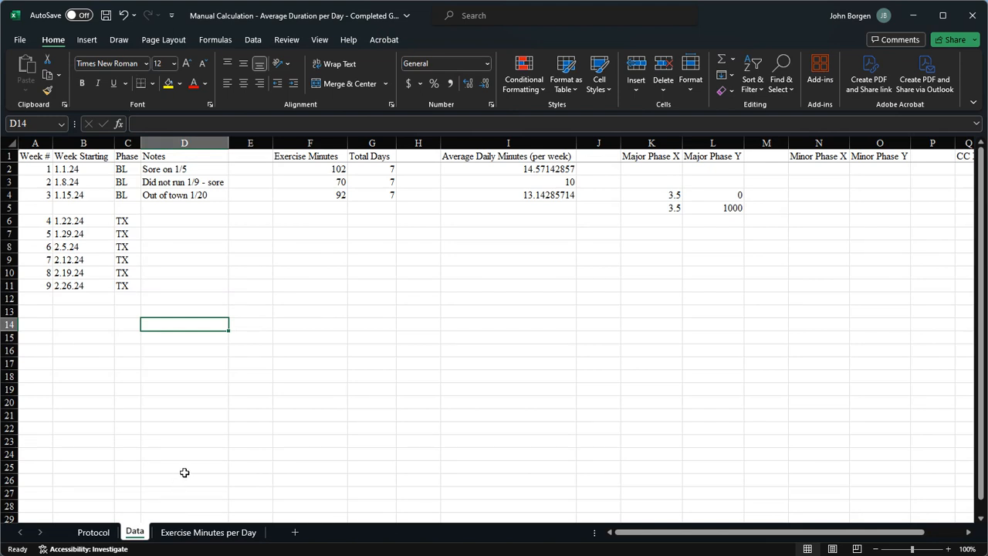
pyautogui.click(174, 167)
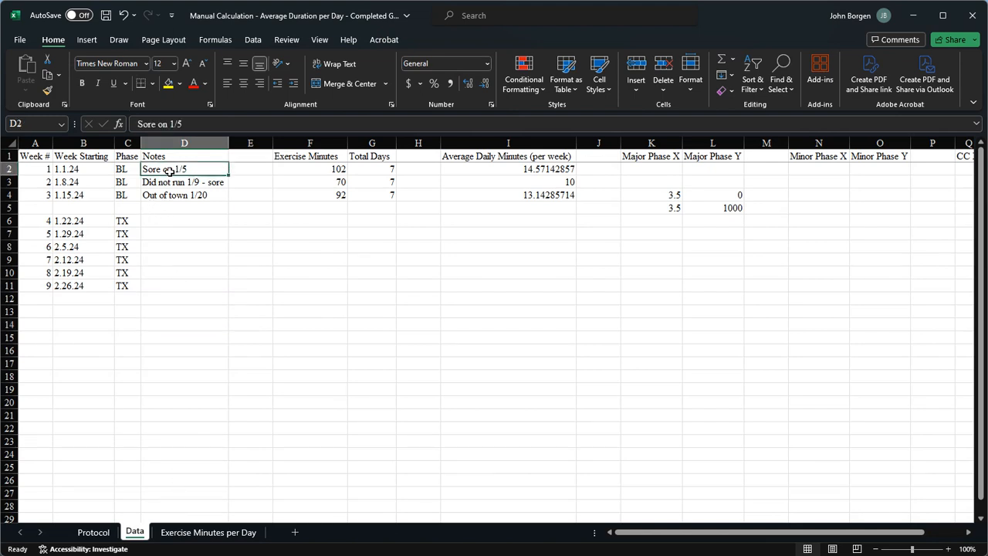
pyautogui.click(175, 181)
pyautogui.click(192, 194)
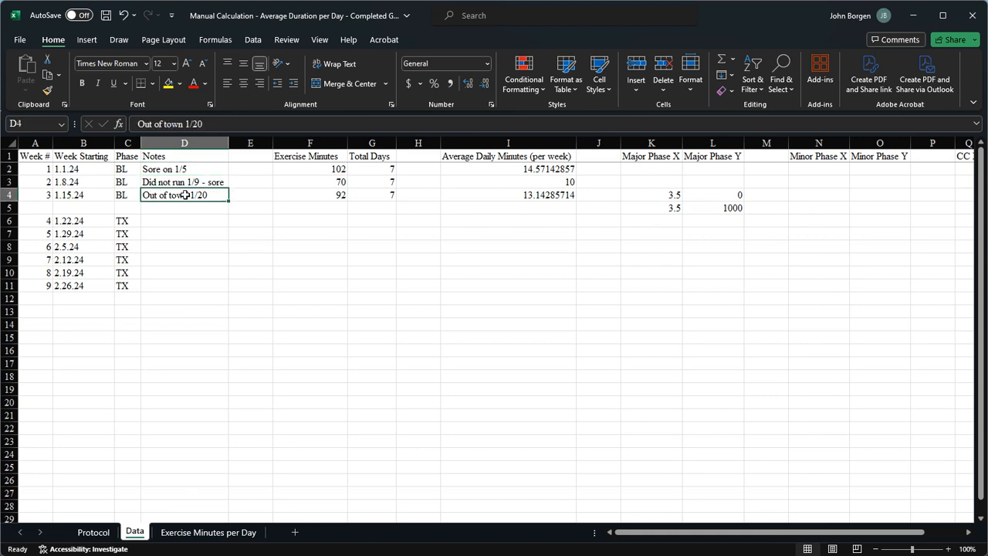
pyautogui.click(198, 182)
pyautogui.click(199, 168)
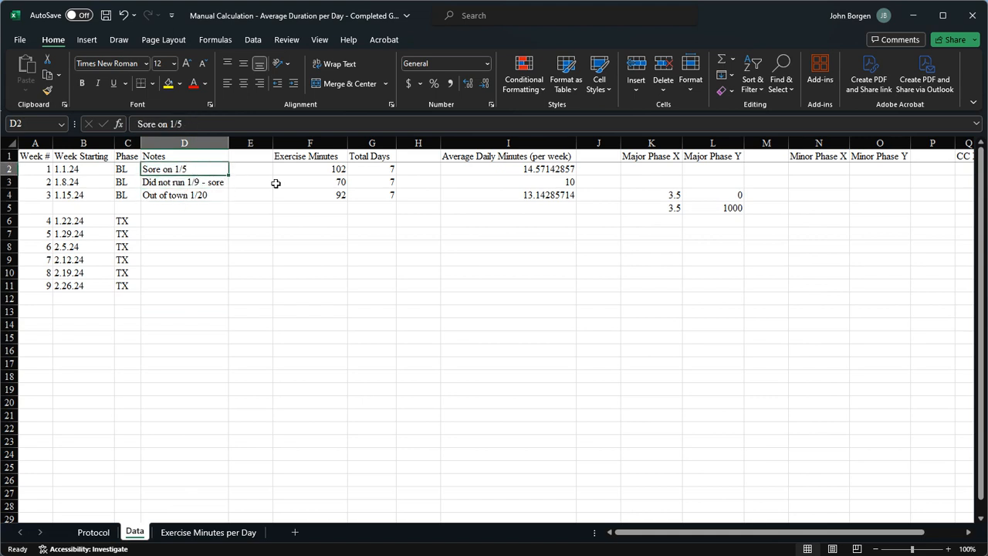
# Step: Append the filler text "XYDSDDFS" to the week 2 note in D3 so it overflows into column E
pyautogui.click(216, 182)
pyautogui.click(254, 123)
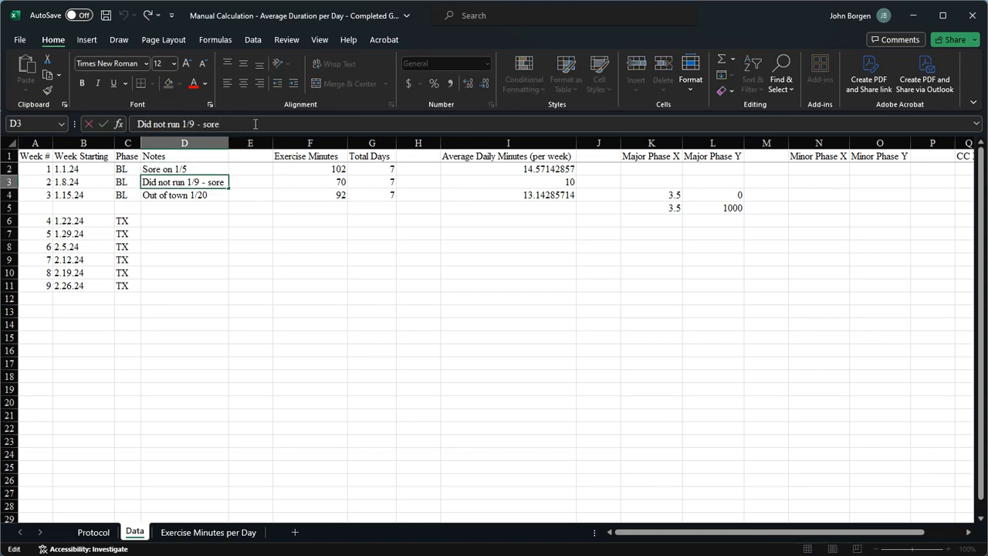
pyautogui.write('XYDSDDFS')
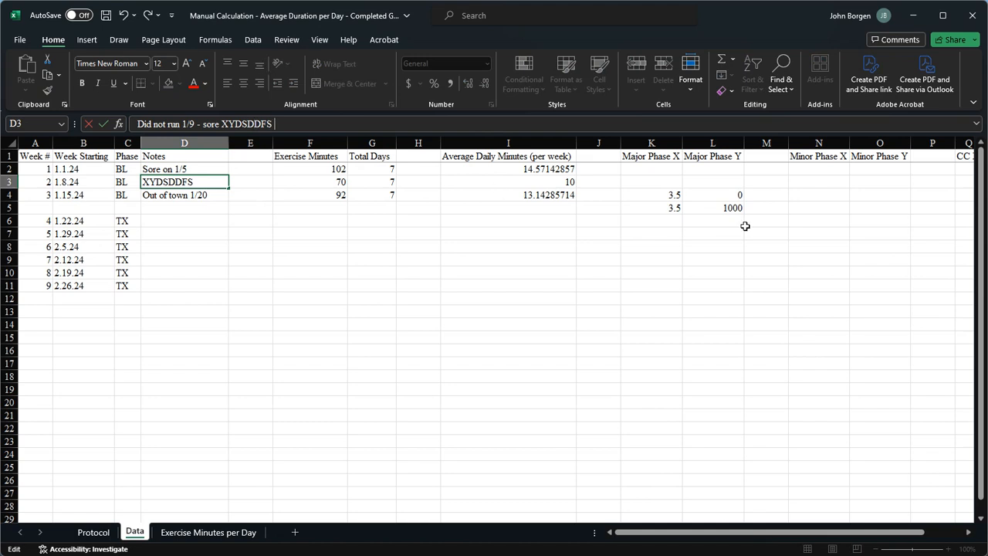
pyautogui.click(251, 247)
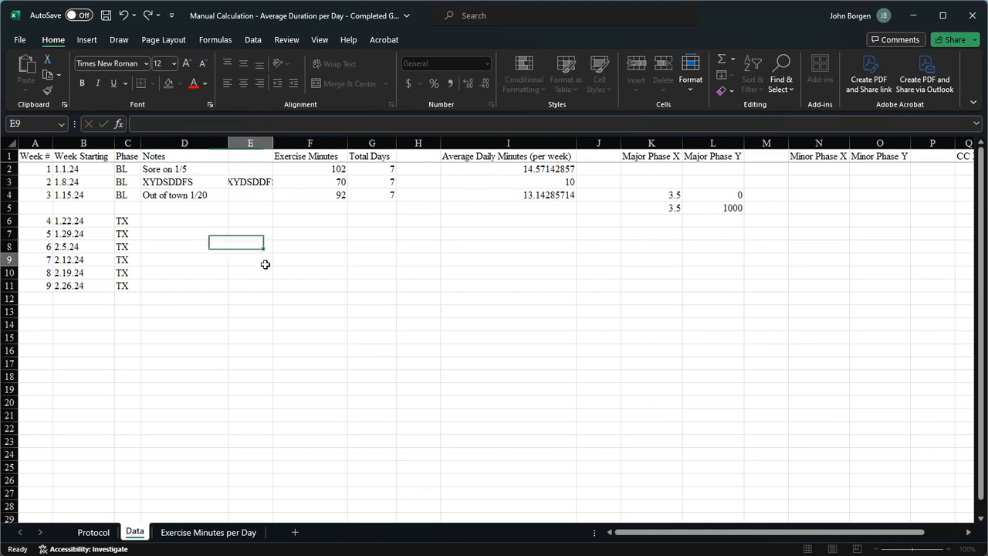
pyautogui.click(265, 261)
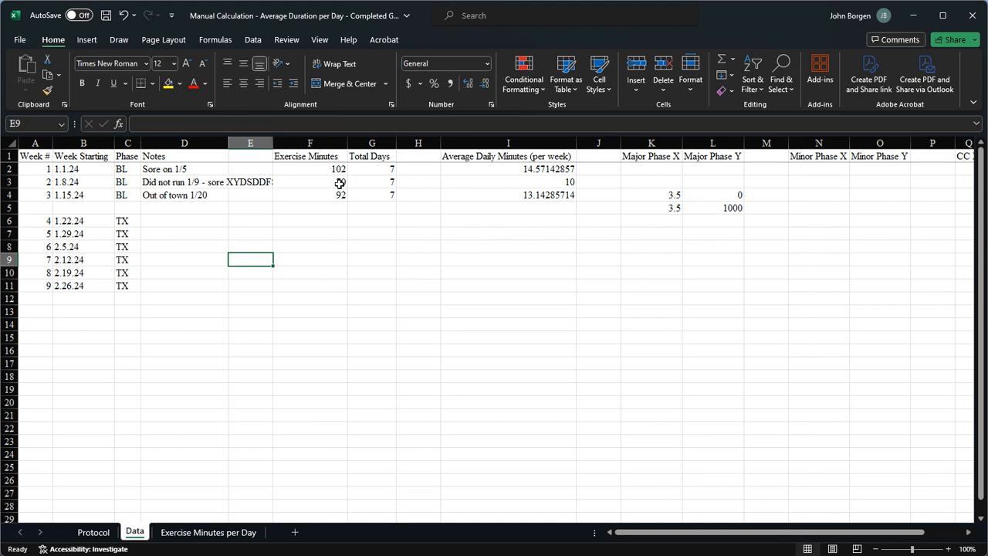
# Step: Enter "x" in cell E3 beside the week 2 note to cut off its overflow
pyautogui.click(257, 182)
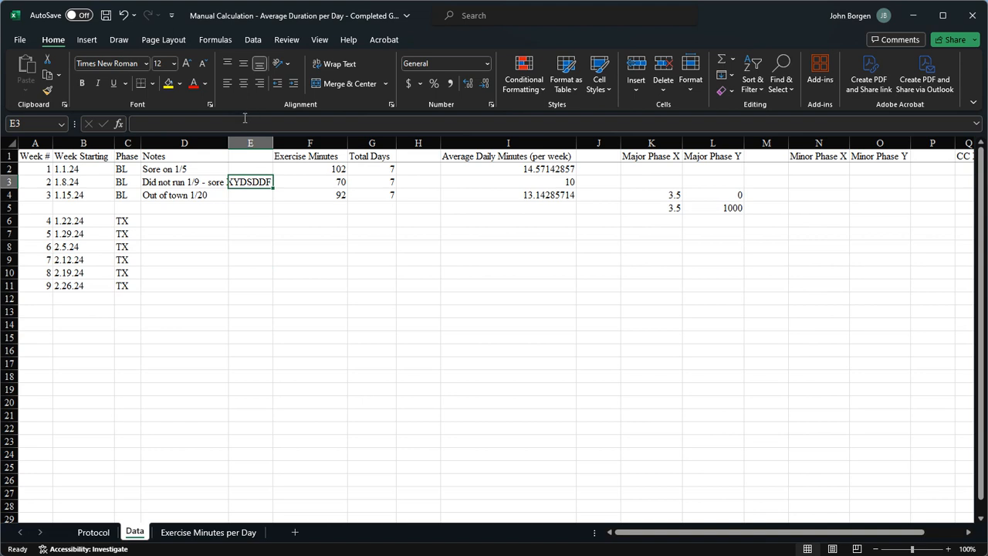
pyautogui.click(244, 117)
pyautogui.click(276, 270)
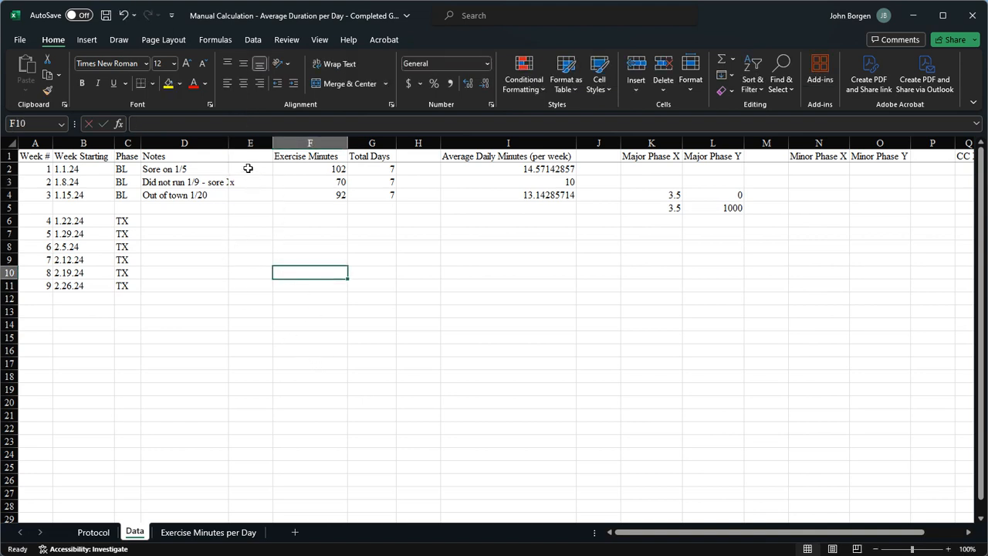
# Step: Fill the whole of column E with black as a divider after the Notes column
pyautogui.click(250, 144)
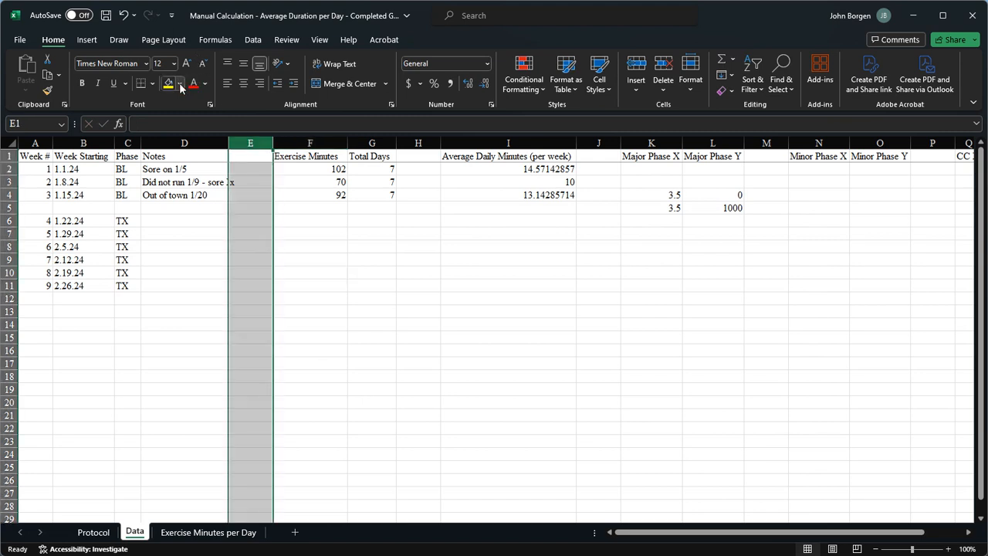
pyautogui.click(179, 83)
pyautogui.click(177, 116)
pyautogui.click(194, 337)
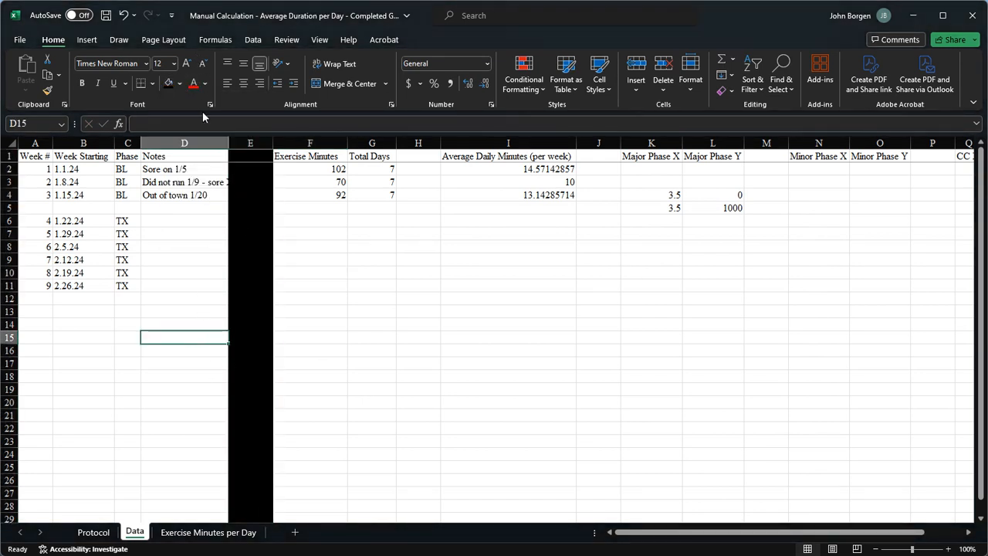
pyautogui.click(177, 83)
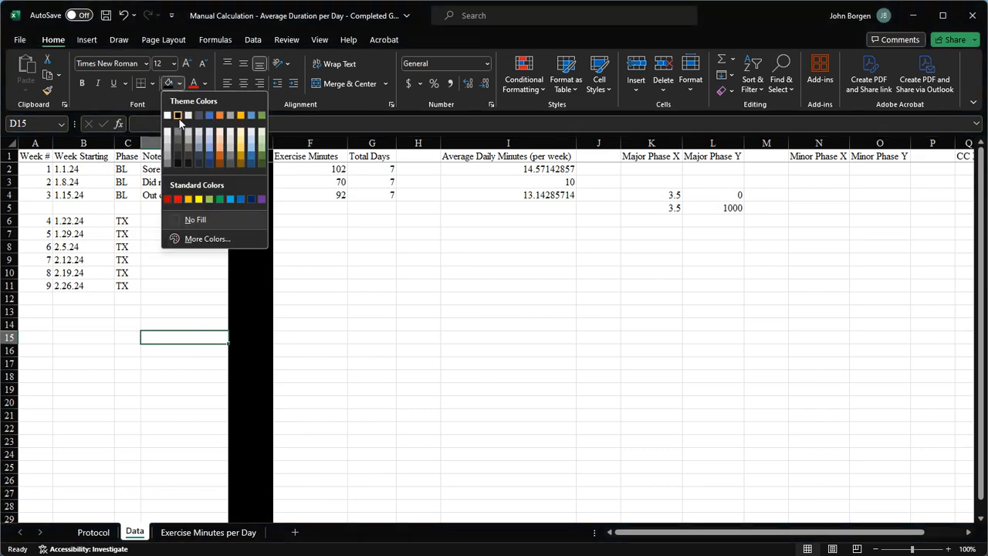
pyautogui.click(191, 216)
# Step: Shorten the week 2 note in D3 to "Did not run 1/9"
pyautogui.click(197, 180)
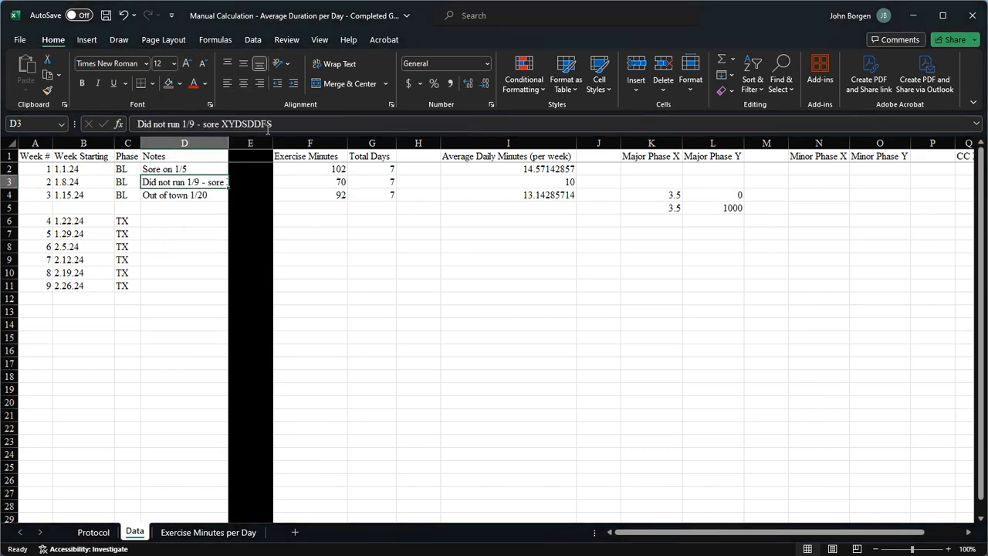
pyautogui.moveTo(272, 124); pyautogui.dragTo(198, 118)
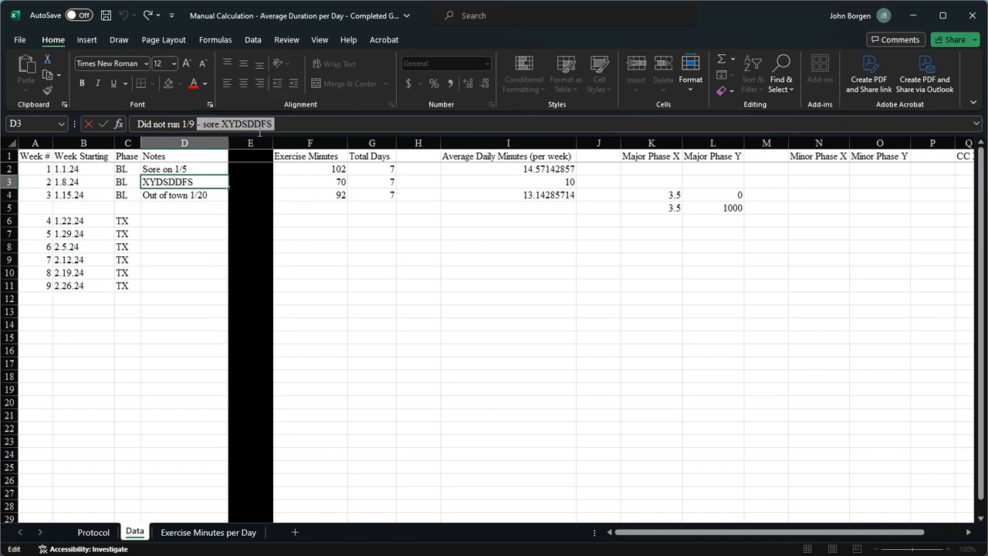
pyautogui.press('BackSpace')
pyautogui.click(215, 282)
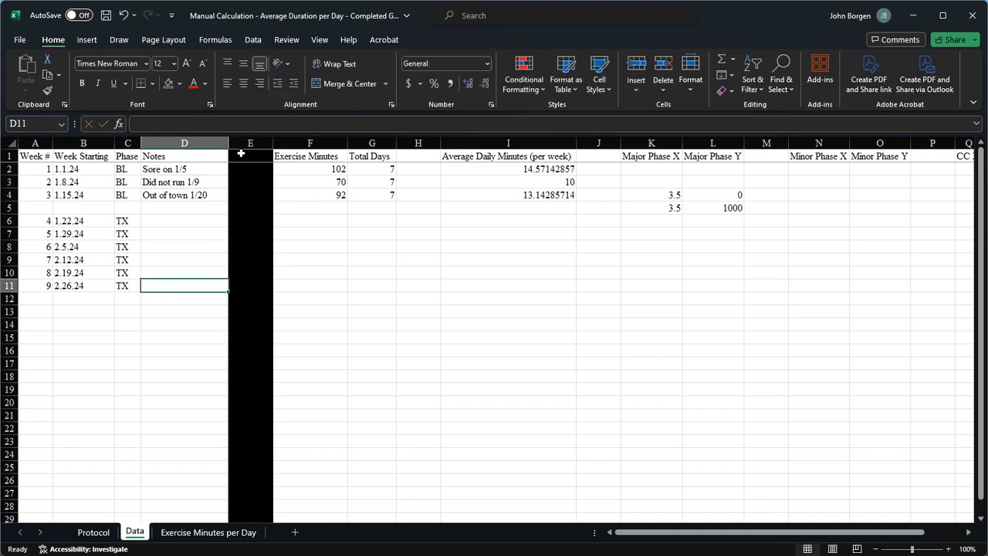
# Step: Remove the black fill from column E and delete the "x" from E3
pyautogui.click(250, 143)
pyautogui.click(182, 85)
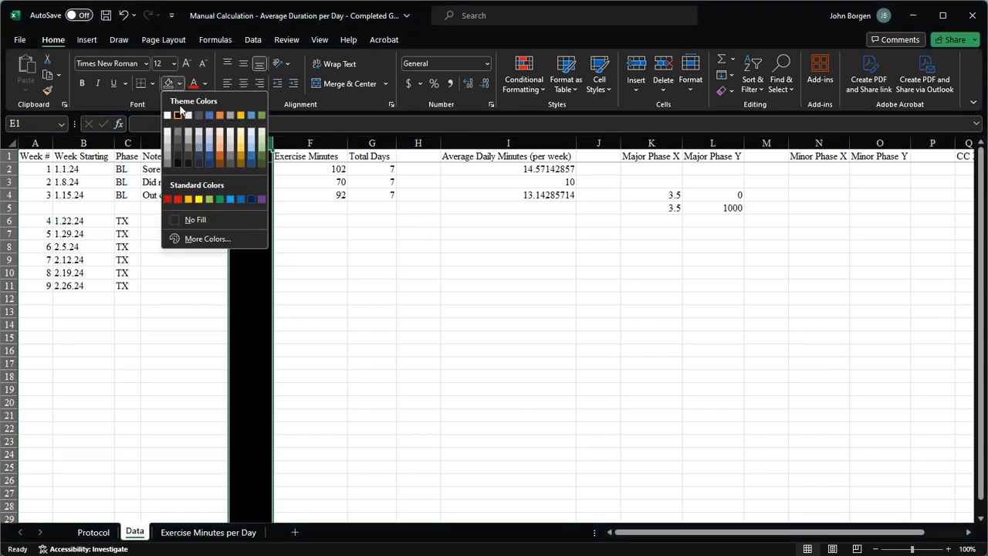
pyautogui.click(185, 220)
pyautogui.click(200, 285)
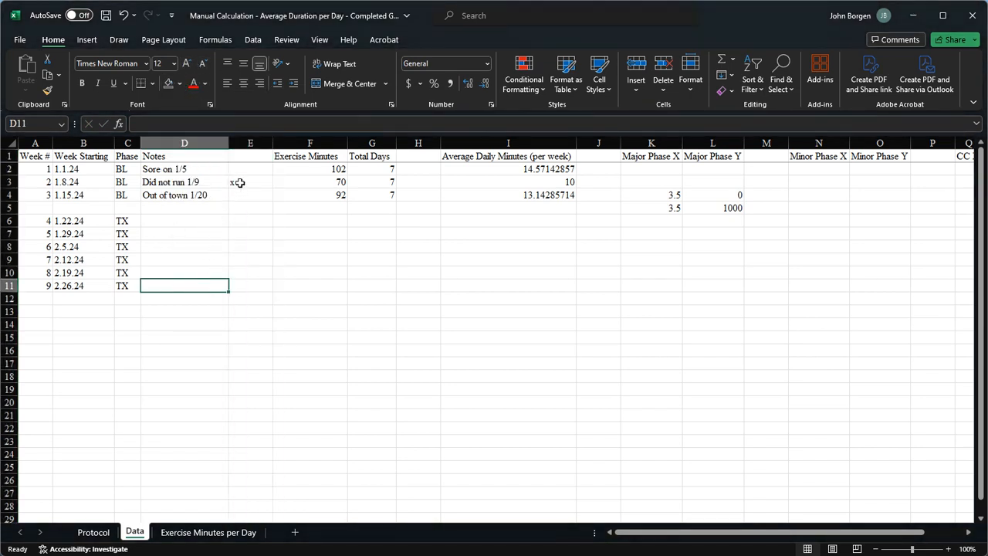
pyautogui.click(241, 181)
pyautogui.press('Delete')
pyautogui.click(193, 300)
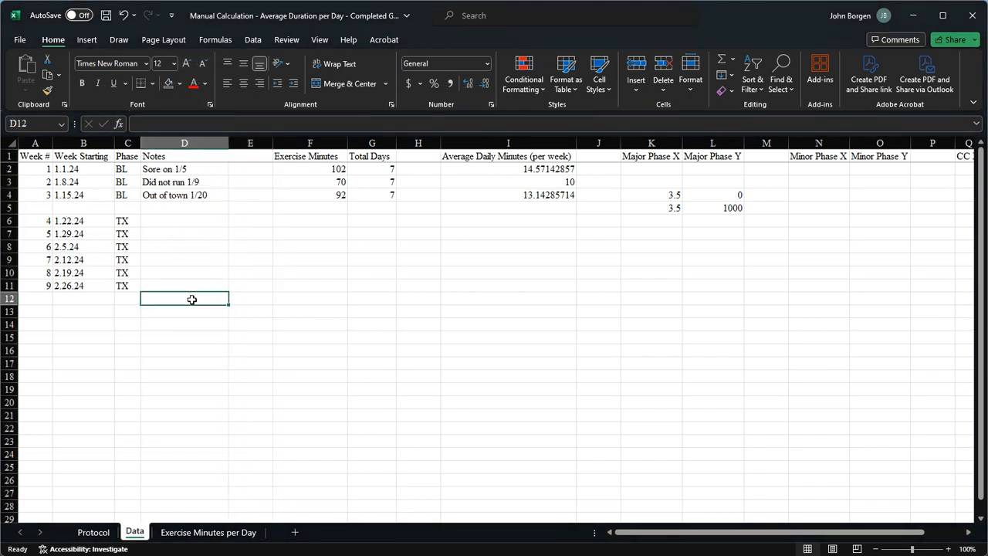
# Step: Inspect the week 1 exercise minutes, total days and start date, and the average daily minutes formula in I2
pyautogui.click(330, 168)
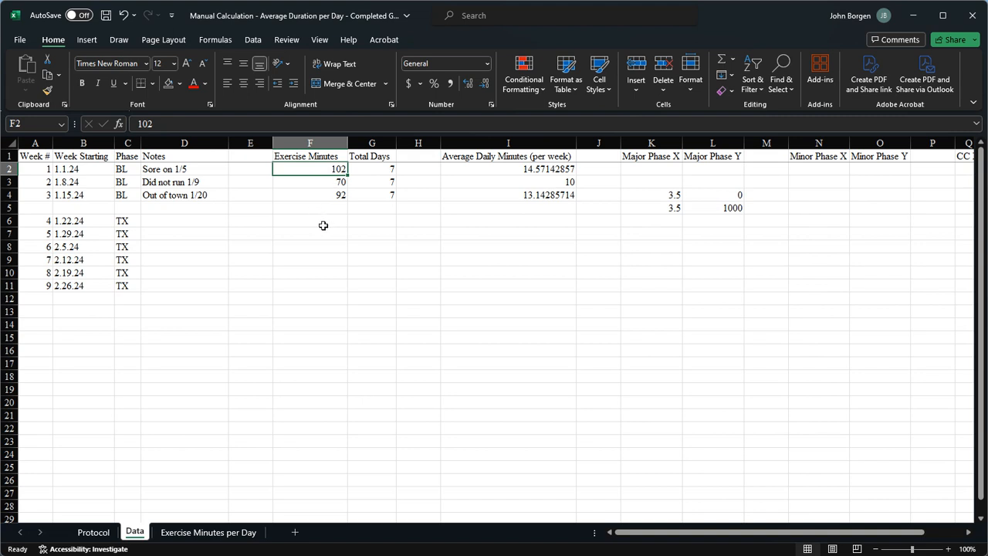
pyautogui.click(371, 170)
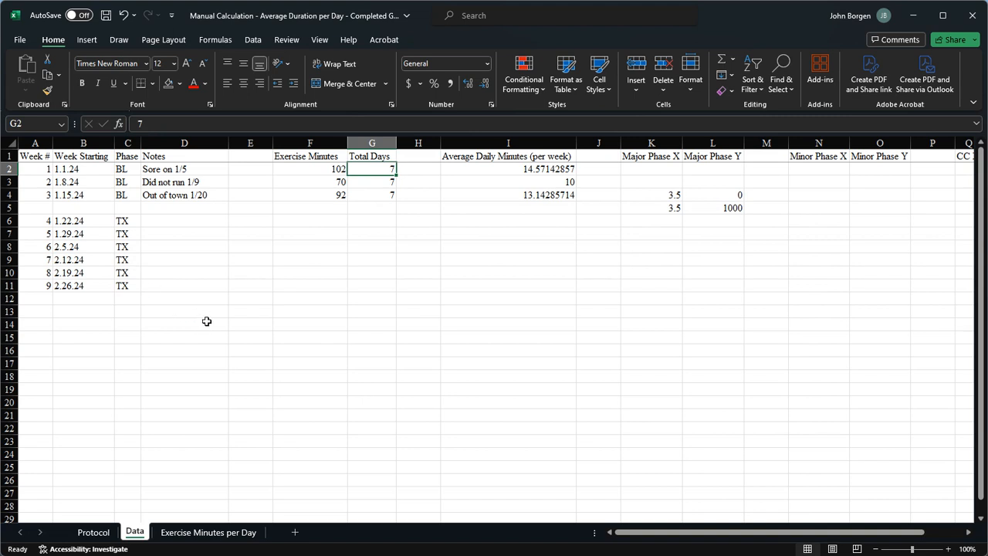
pyautogui.click(81, 170)
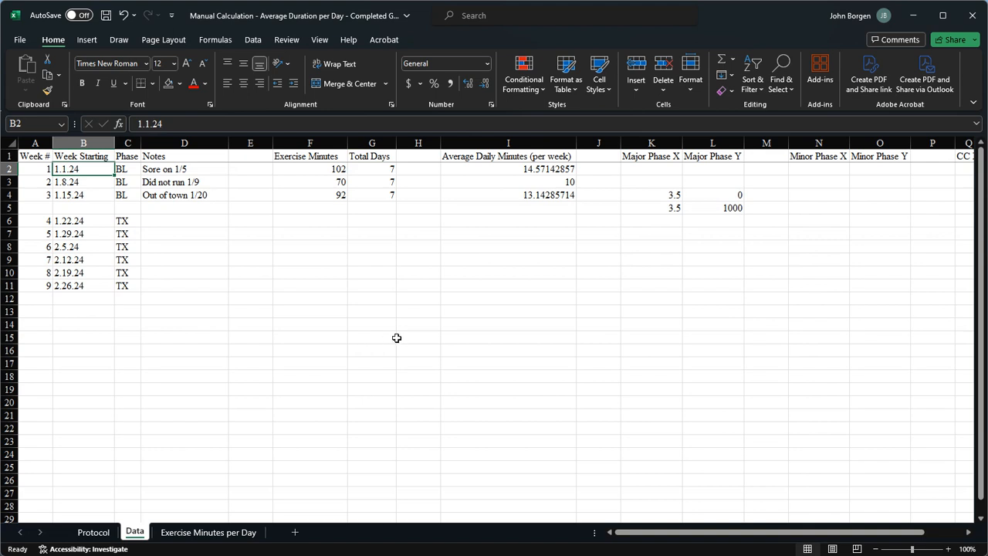
pyautogui.click(538, 171)
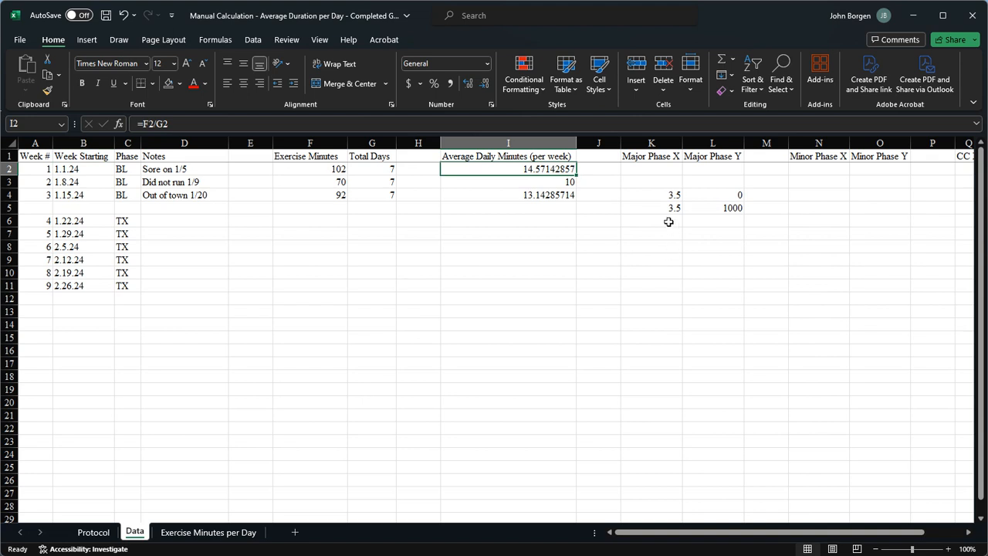
# Step: Compare the Major Phase X and Y values in K4:L5 with the phase line on the Exercise Minutes per Day chart
pyautogui.click(667, 197)
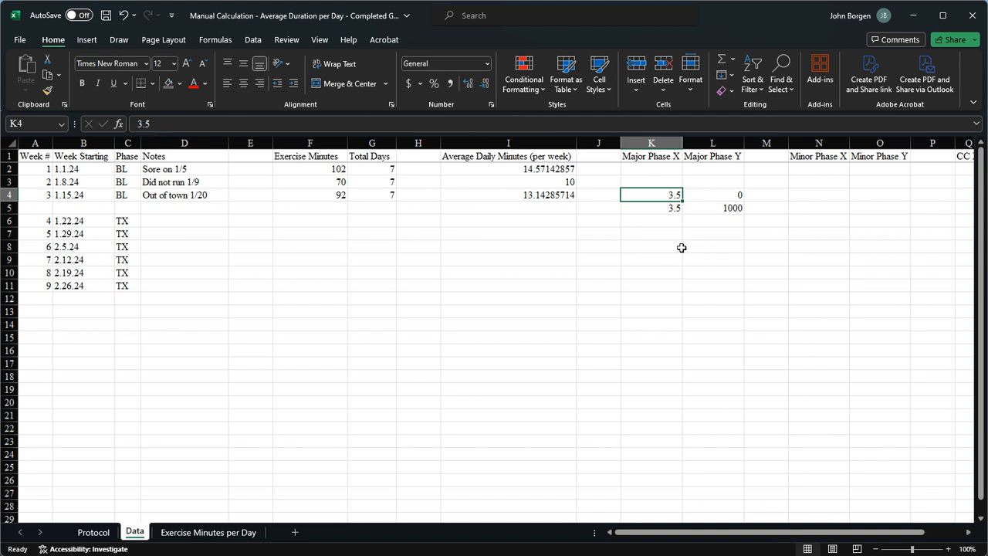
pyautogui.click(208, 532)
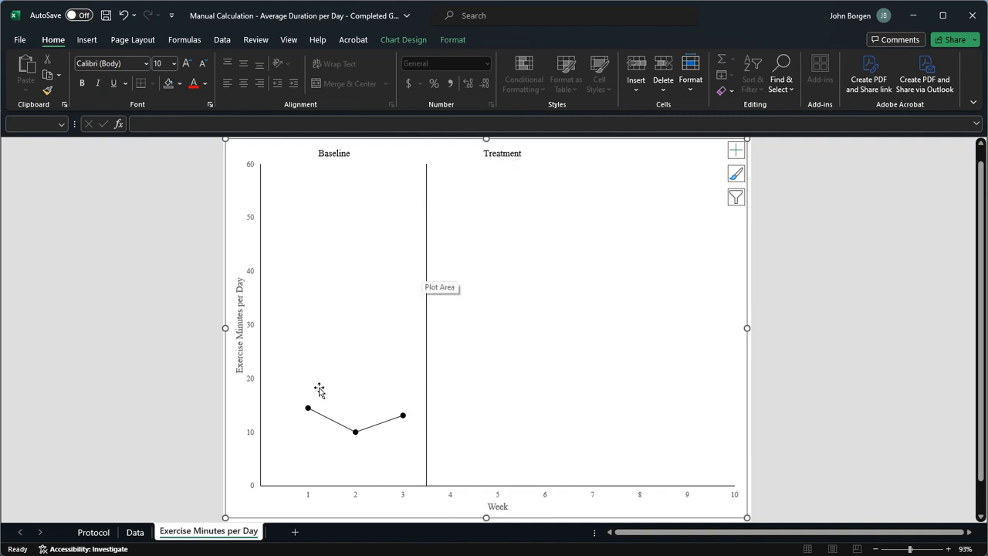
pyautogui.click(135, 532)
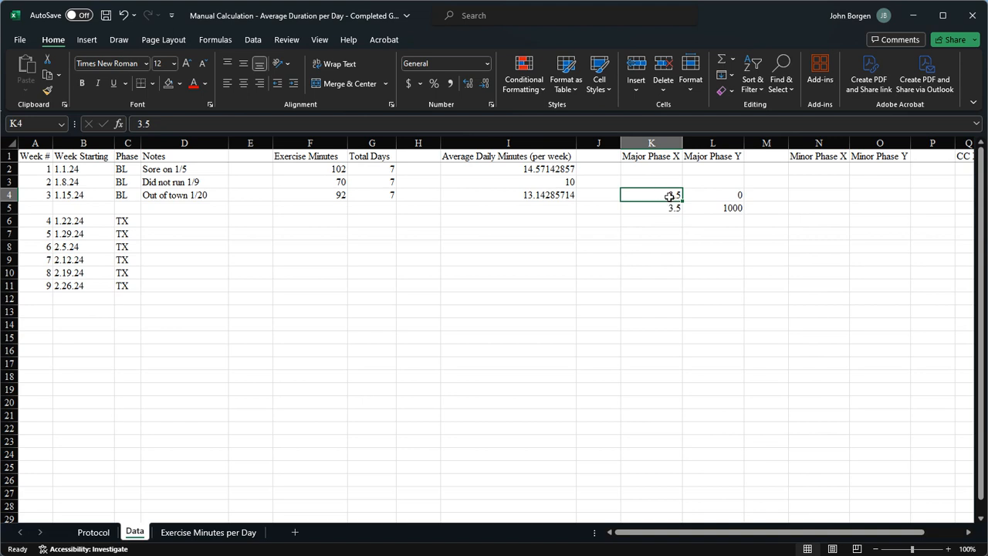
pyautogui.click(711, 196)
pyautogui.click(675, 208)
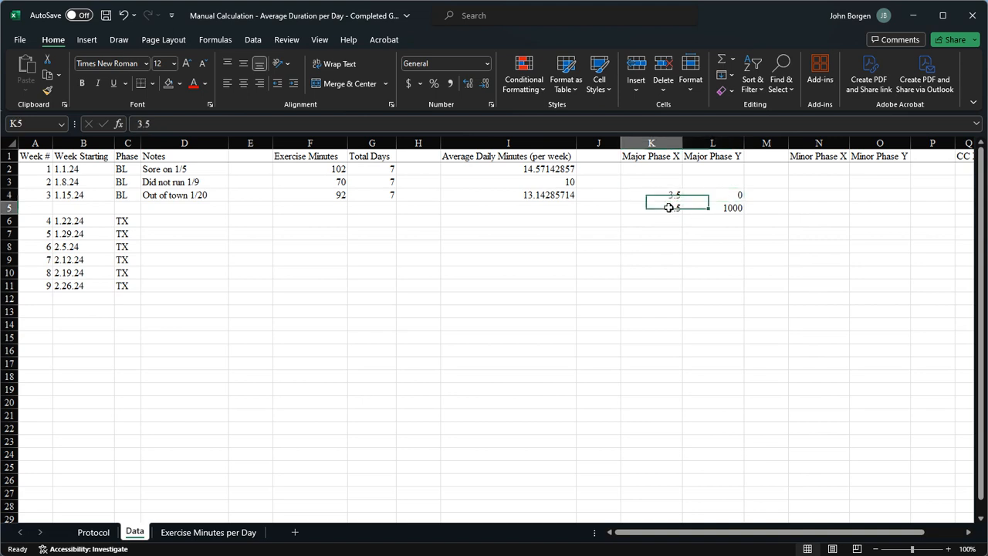
pyautogui.click(699, 209)
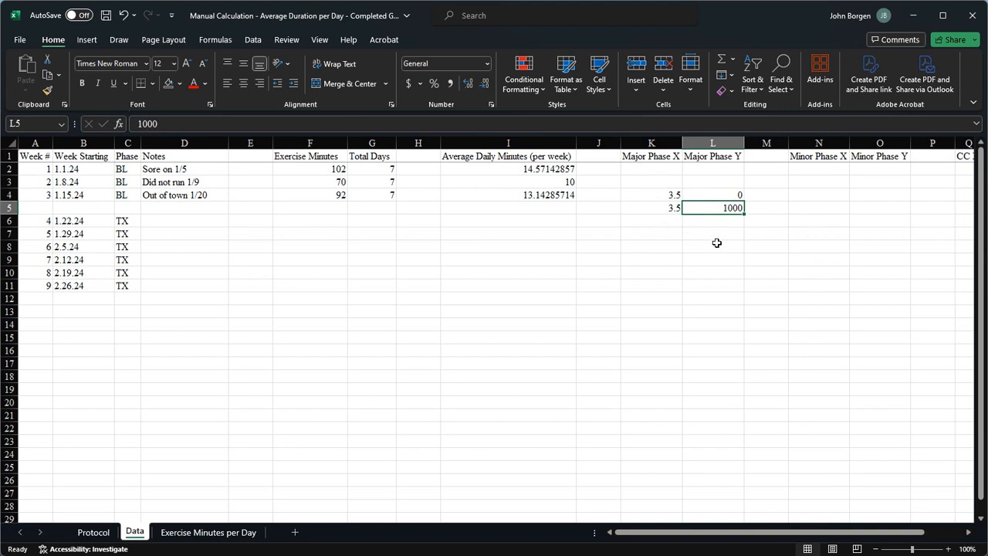
pyautogui.click(679, 195)
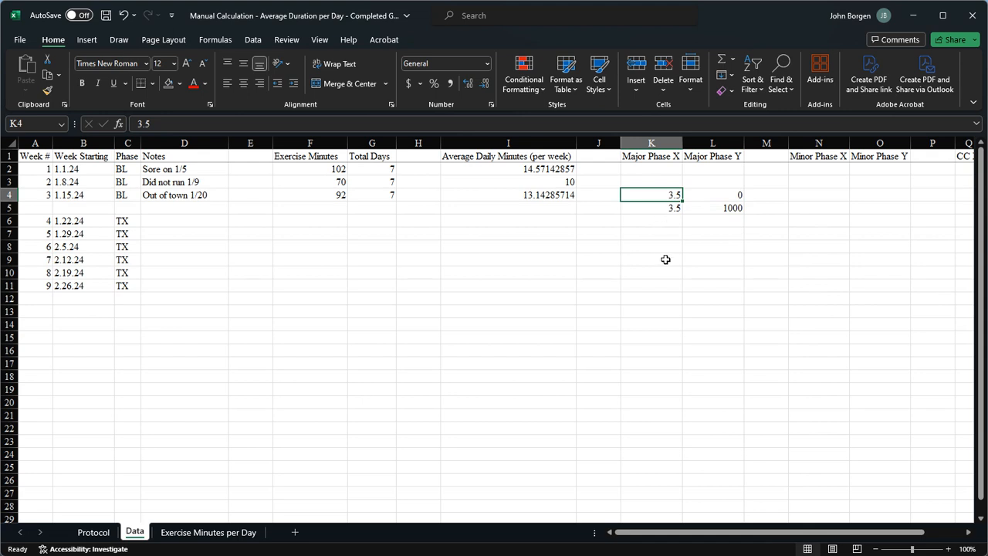
pyautogui.click(715, 211)
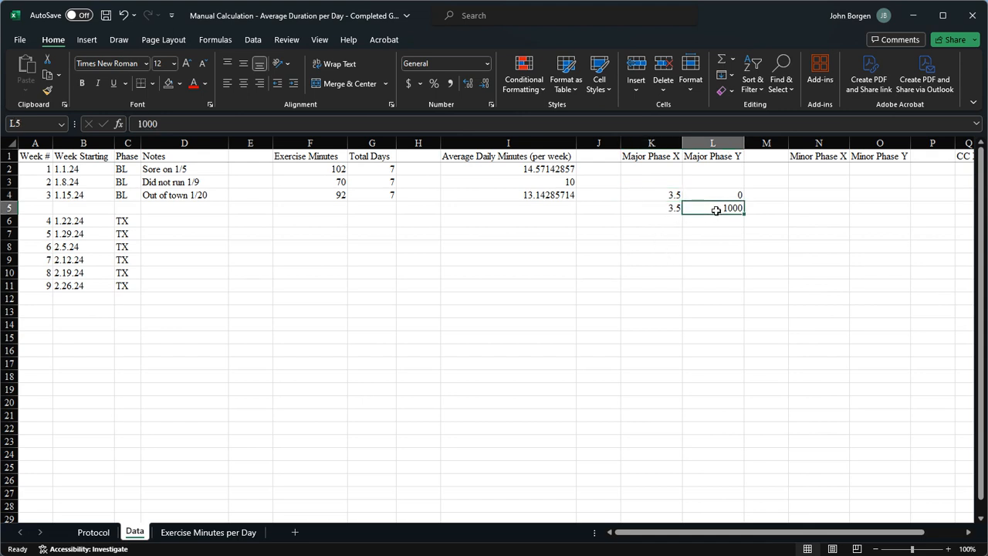
pyautogui.click(671, 209)
pyautogui.click(227, 534)
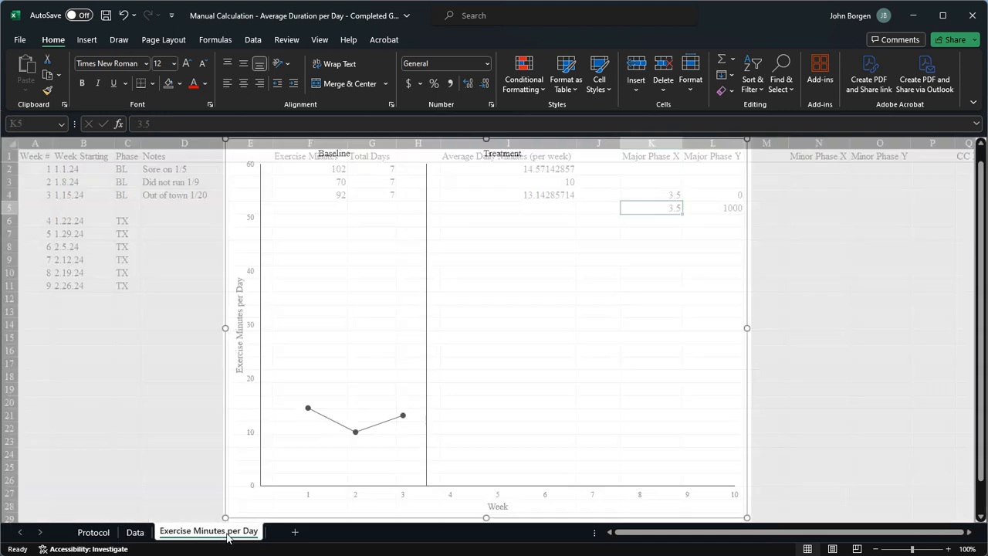